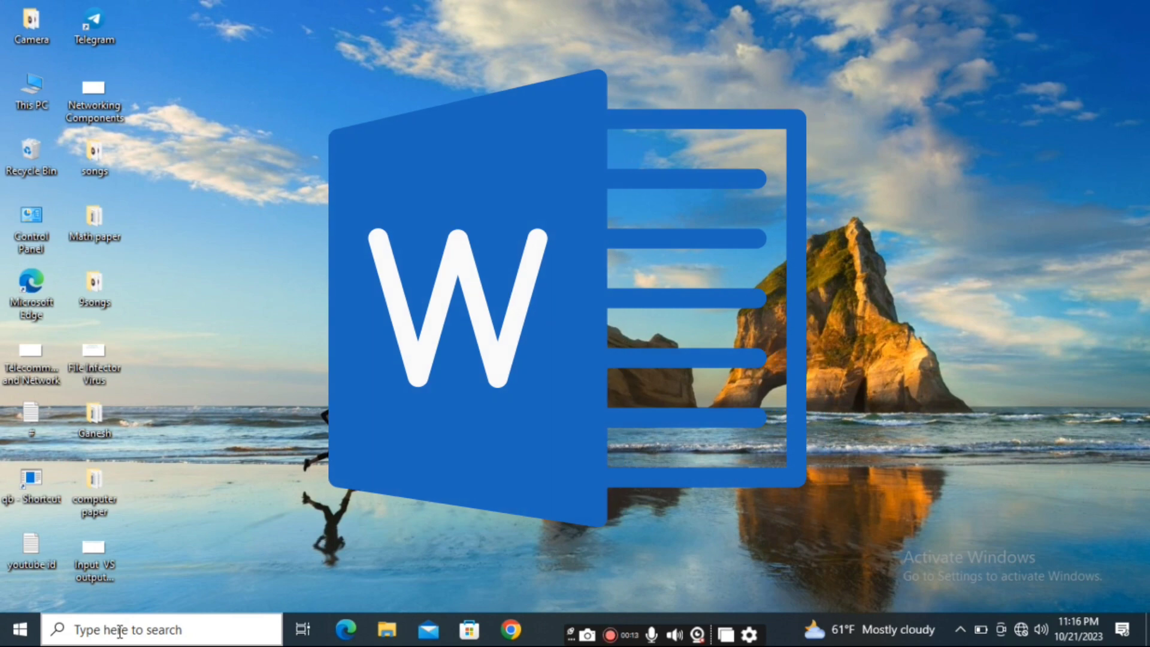
- Search for "word" on the computer, launch Word 2016 and create a blank document
click(120, 632)
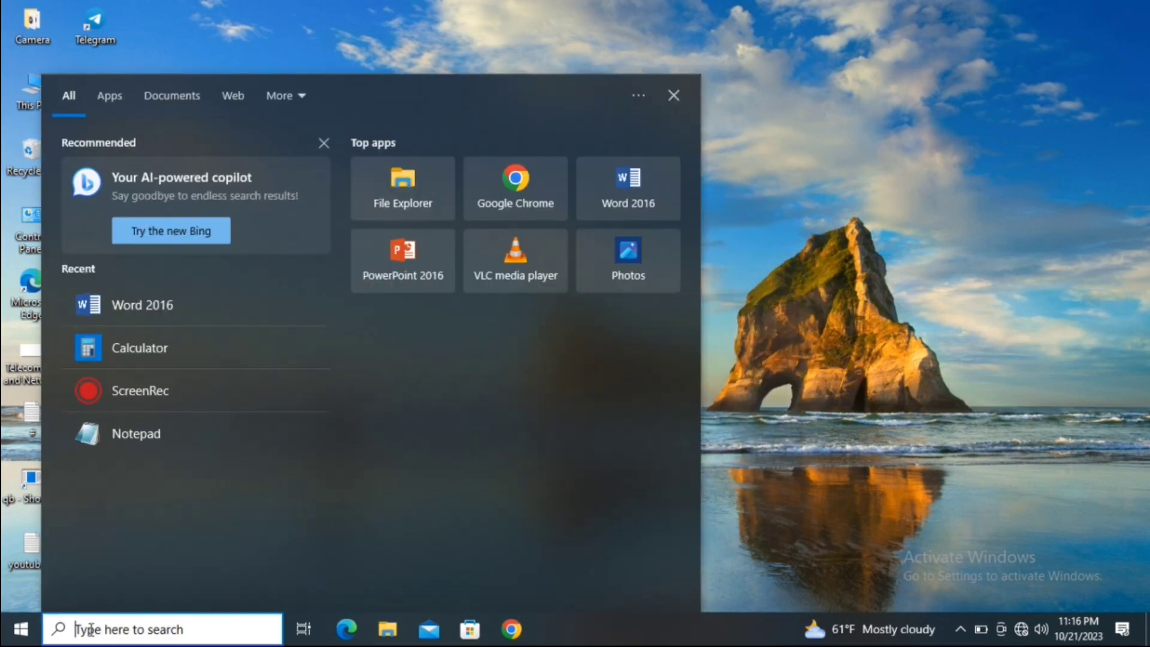
text(word)
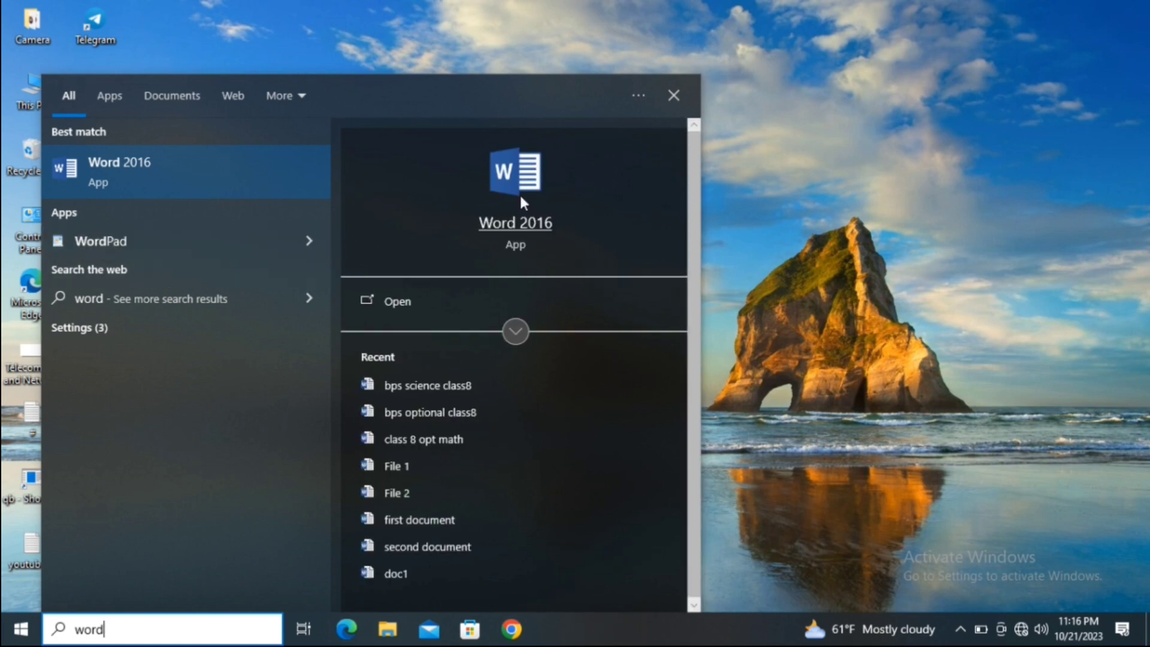
click(516, 192)
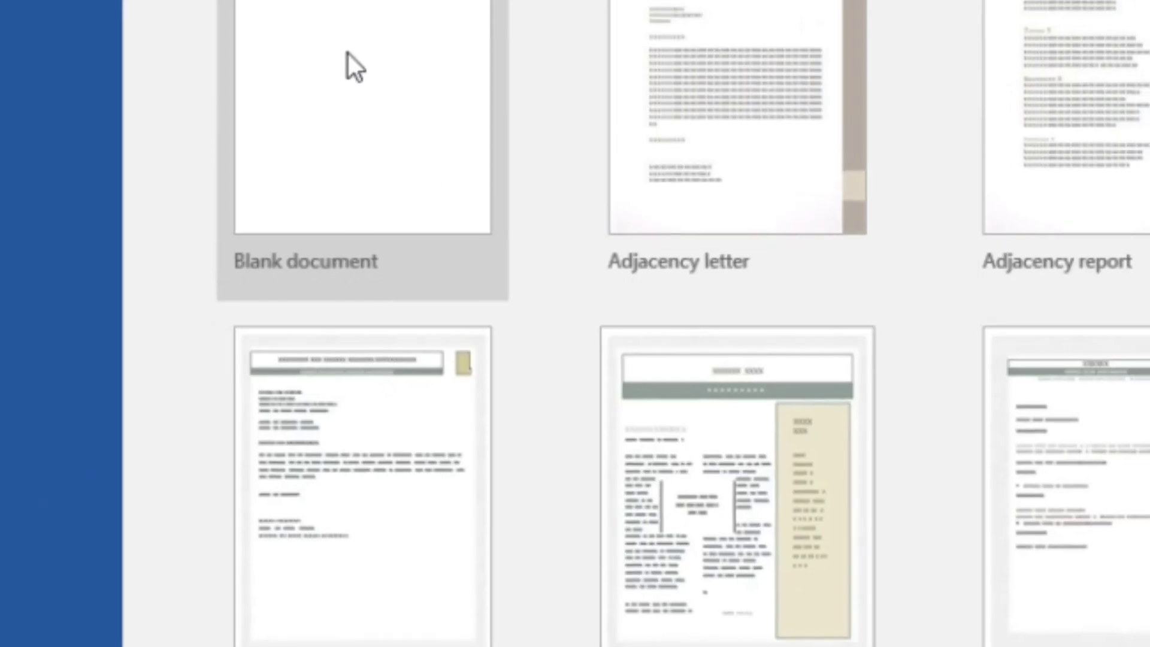
click(359, 69)
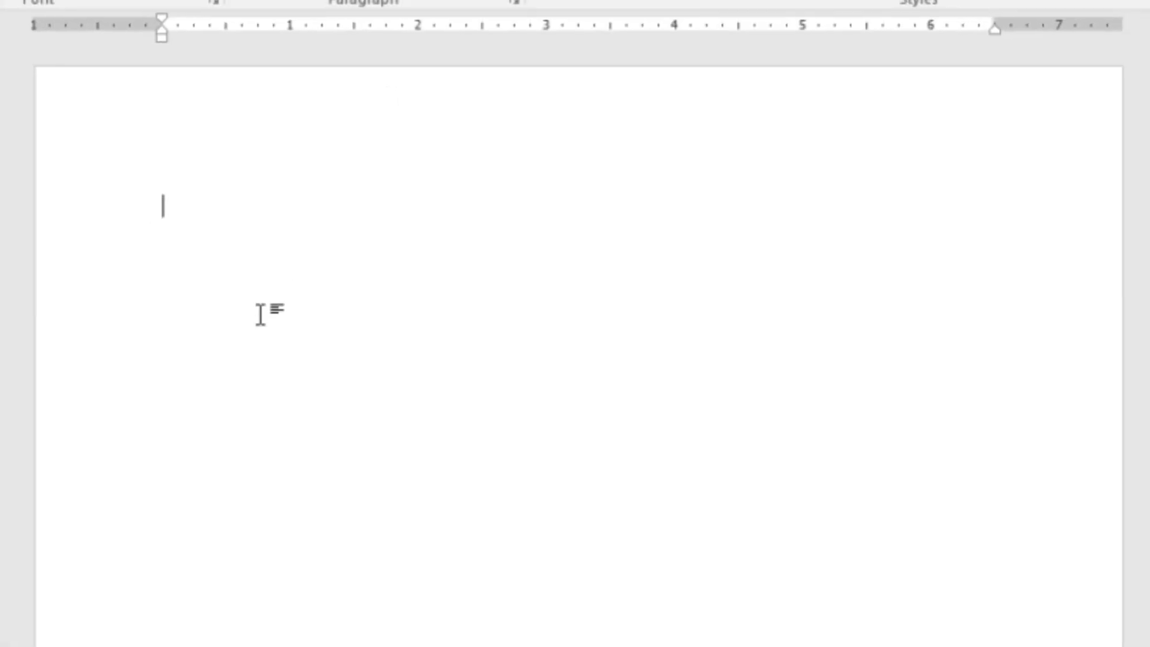
- Write the sentence "Computer is an interesting subject." at the start of the document
text(Comp)
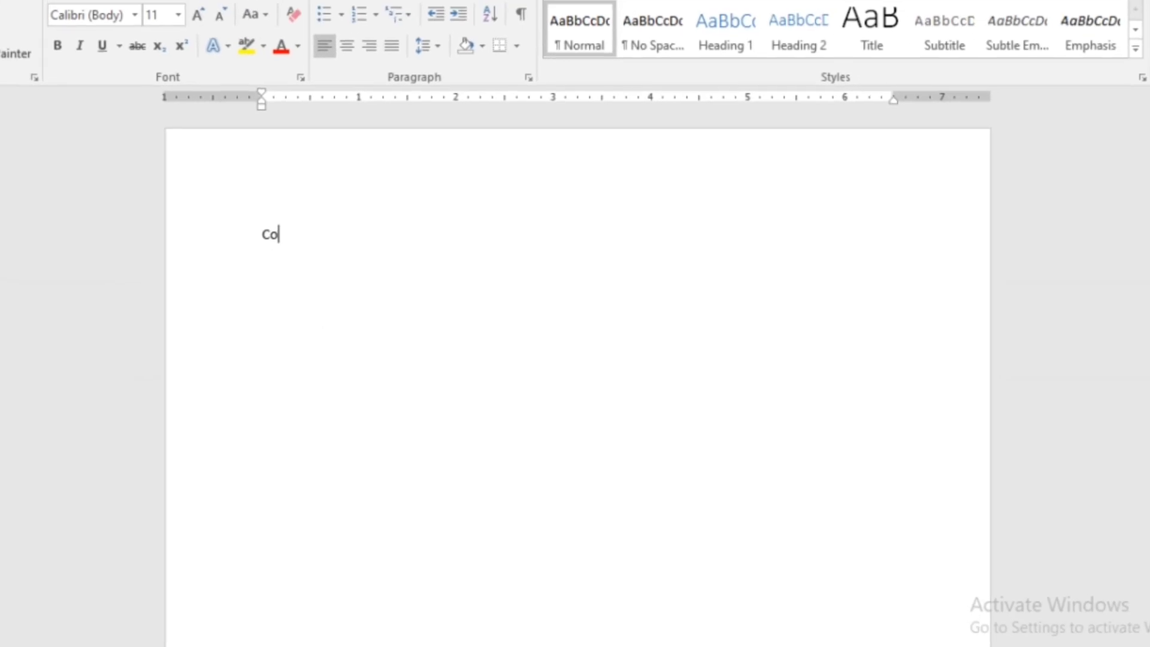
text(uter is )
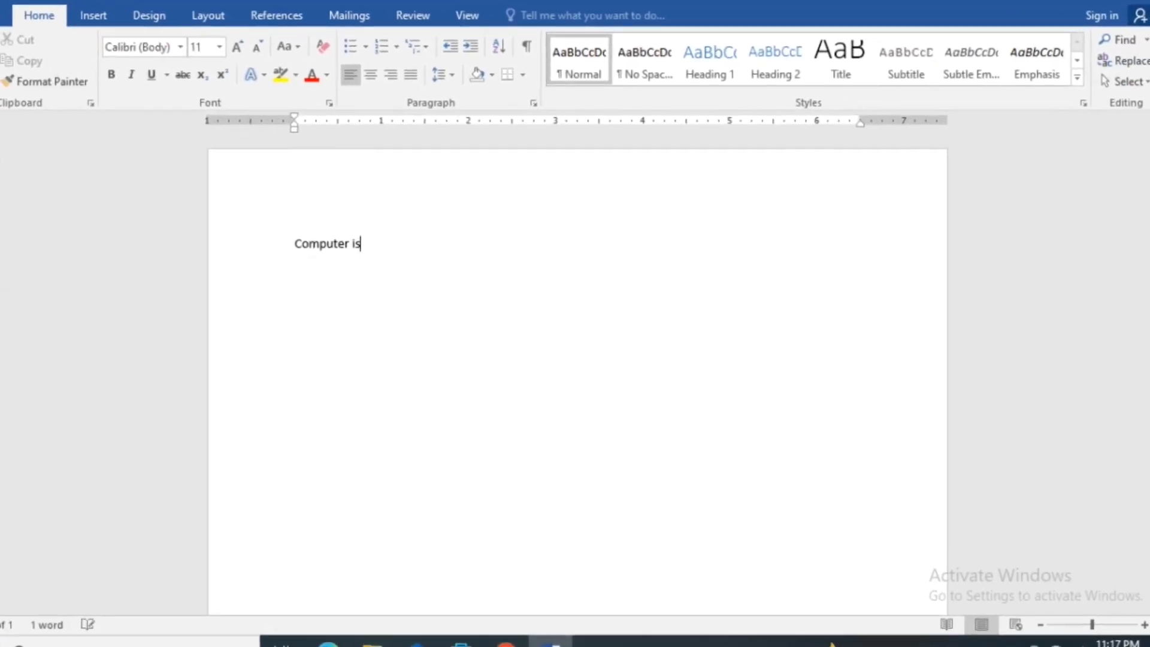
text(an )
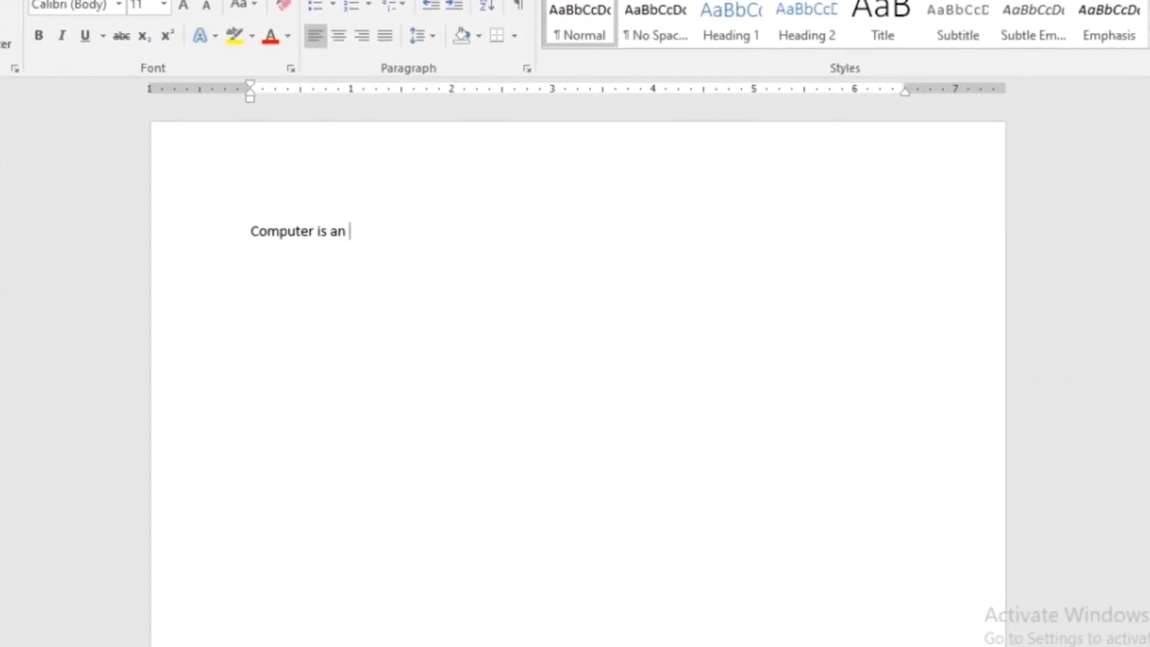
text(interest)
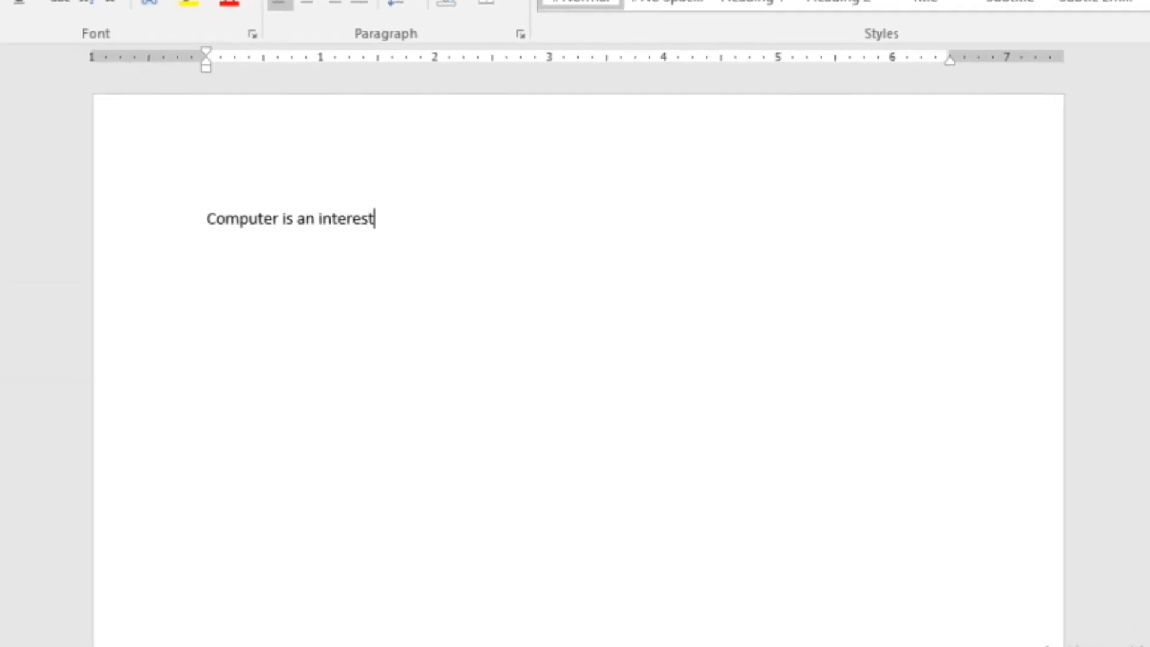
text(ing subje)
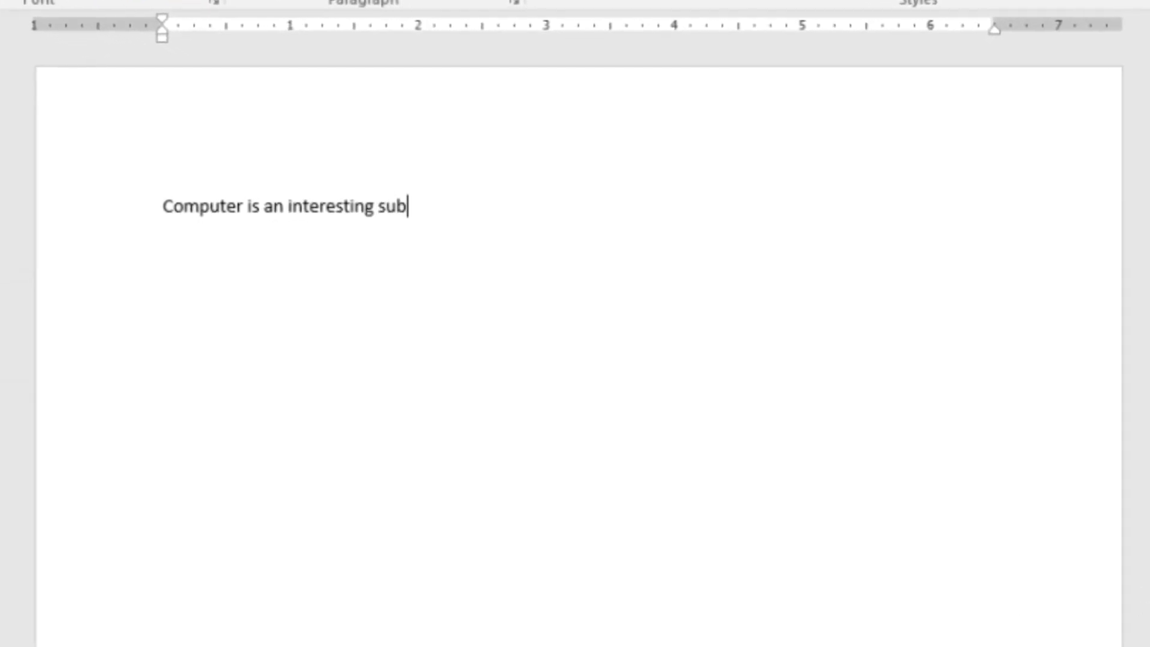
text(ct.)
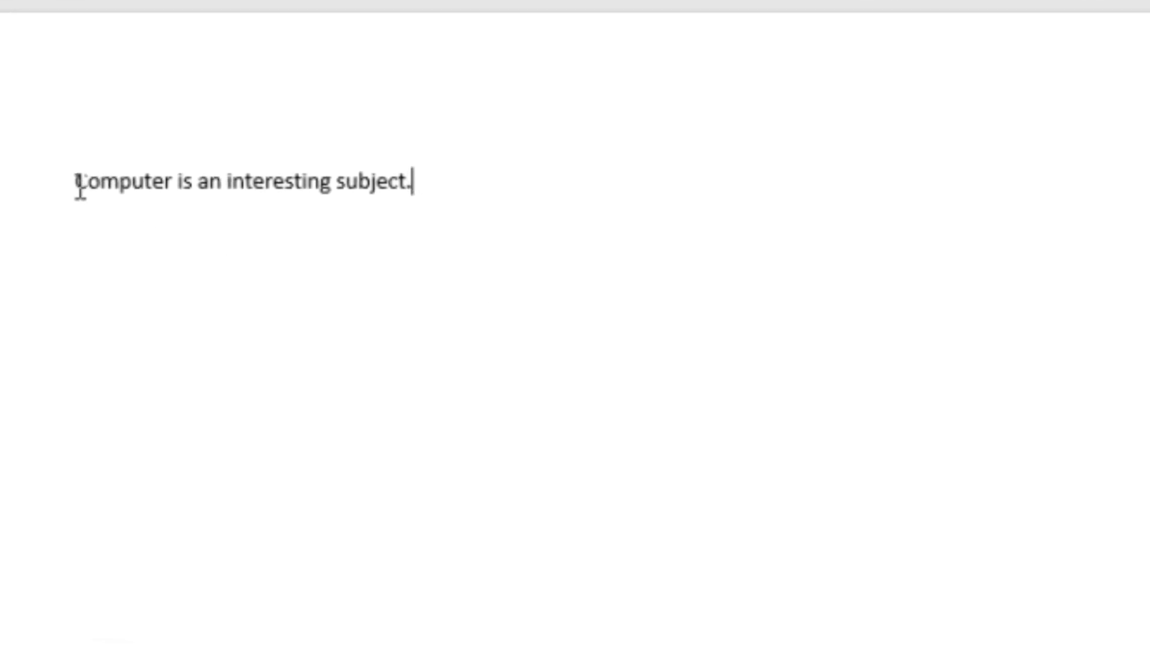
- Make the whole sentence bold and set its font size to 28
click(66, 179)
shift+click(454, 206)
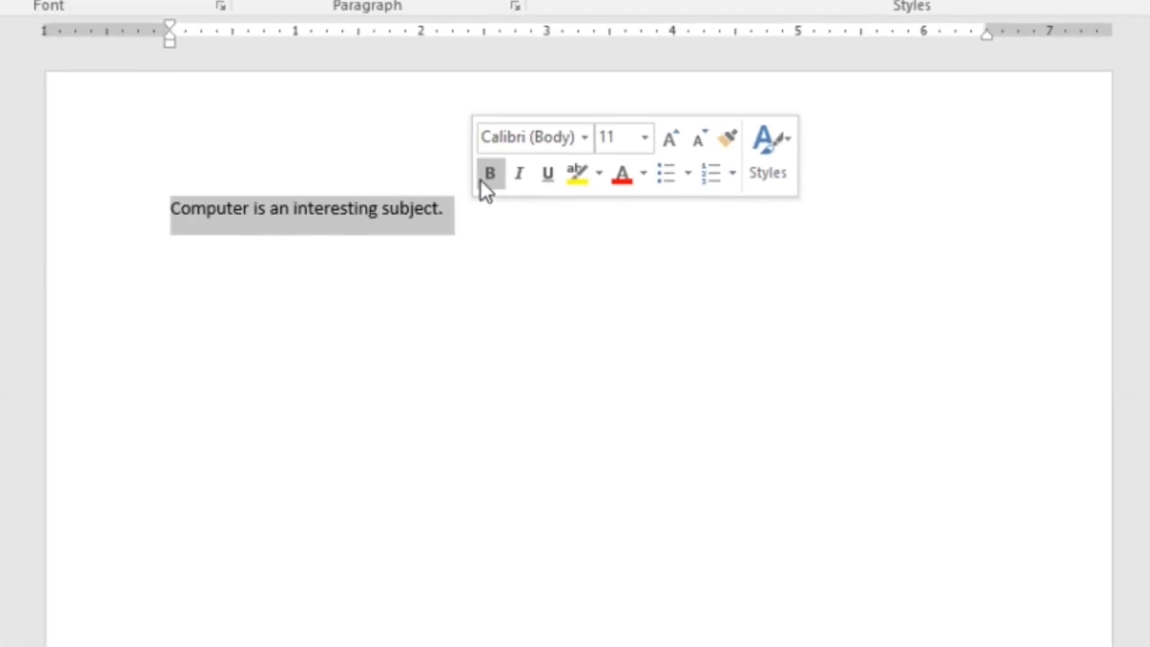
click(486, 179)
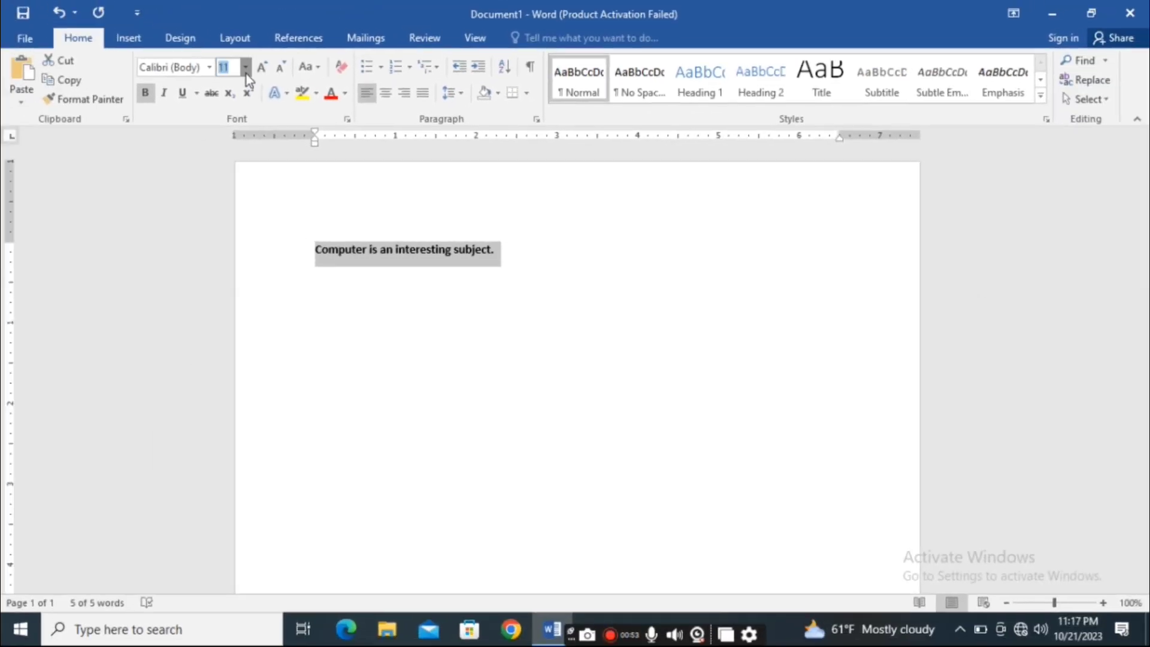
click(246, 67)
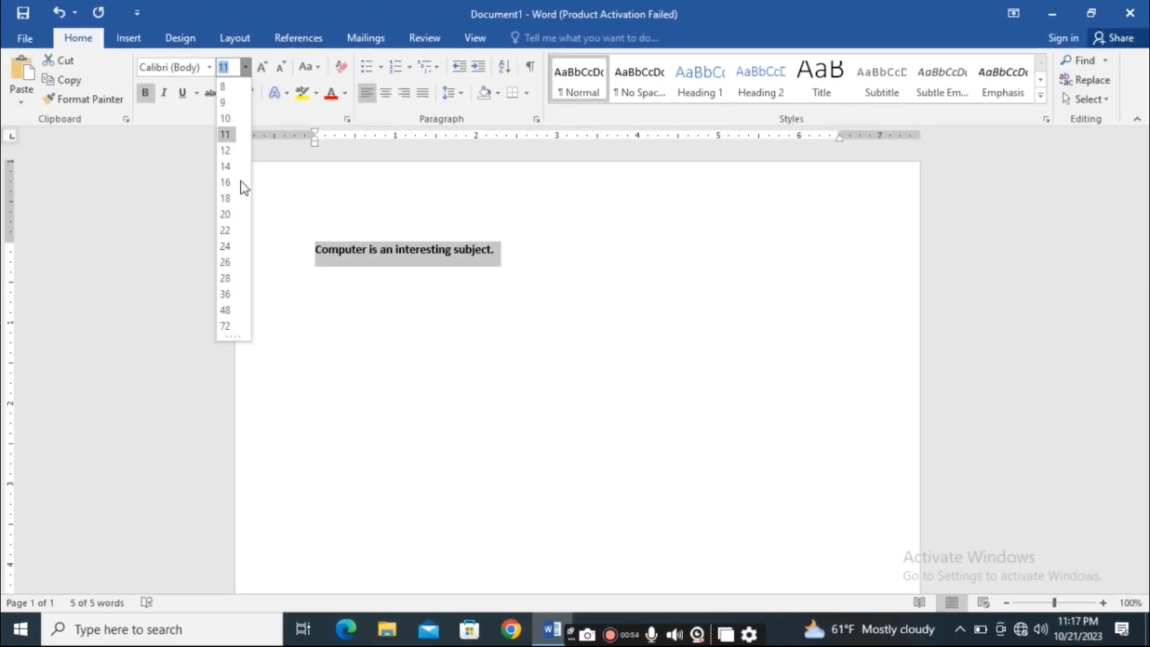
click(233, 277)
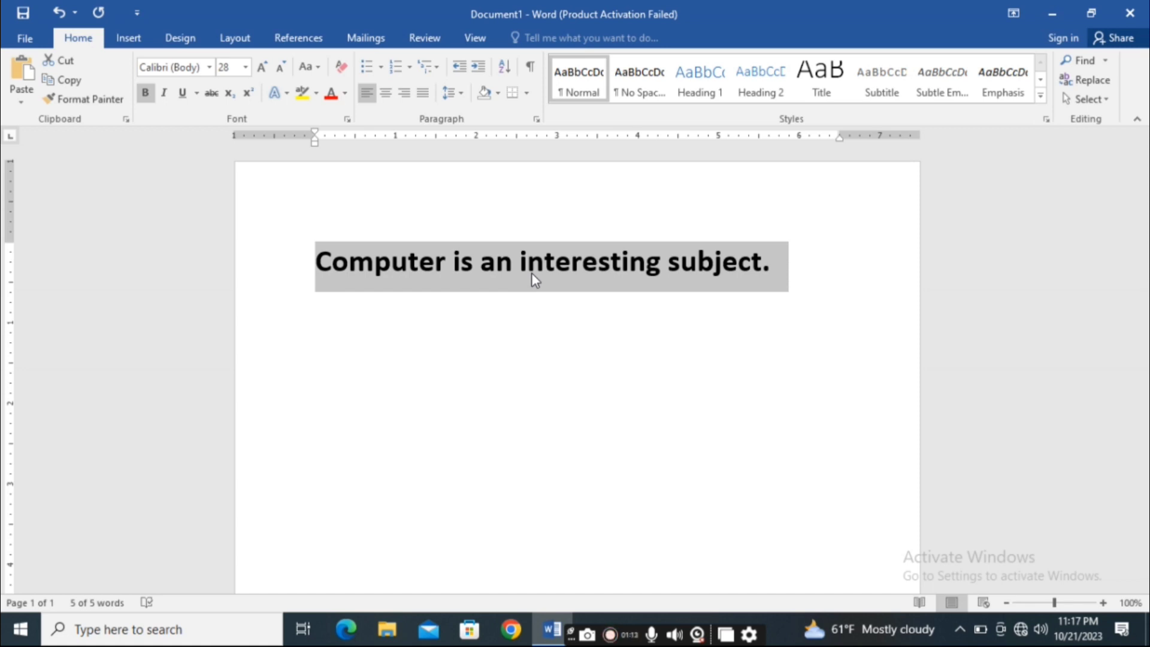
click(570, 310)
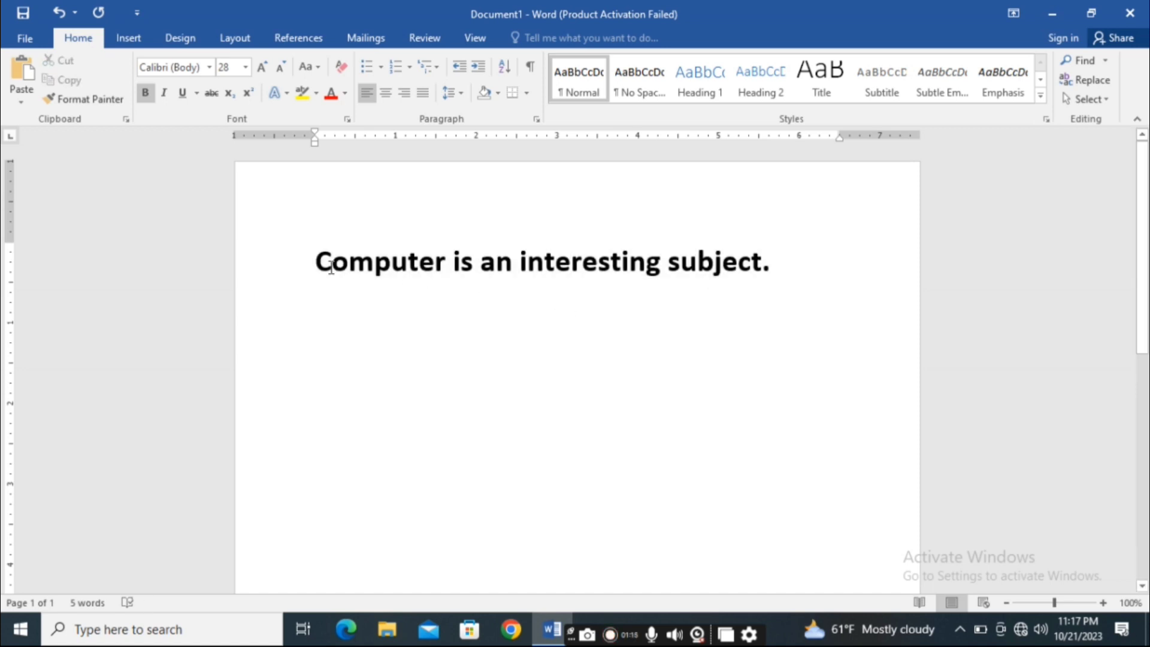
- Copy the full sentence "Computer is an interesting subject."
drag(331, 267, 842, 264)
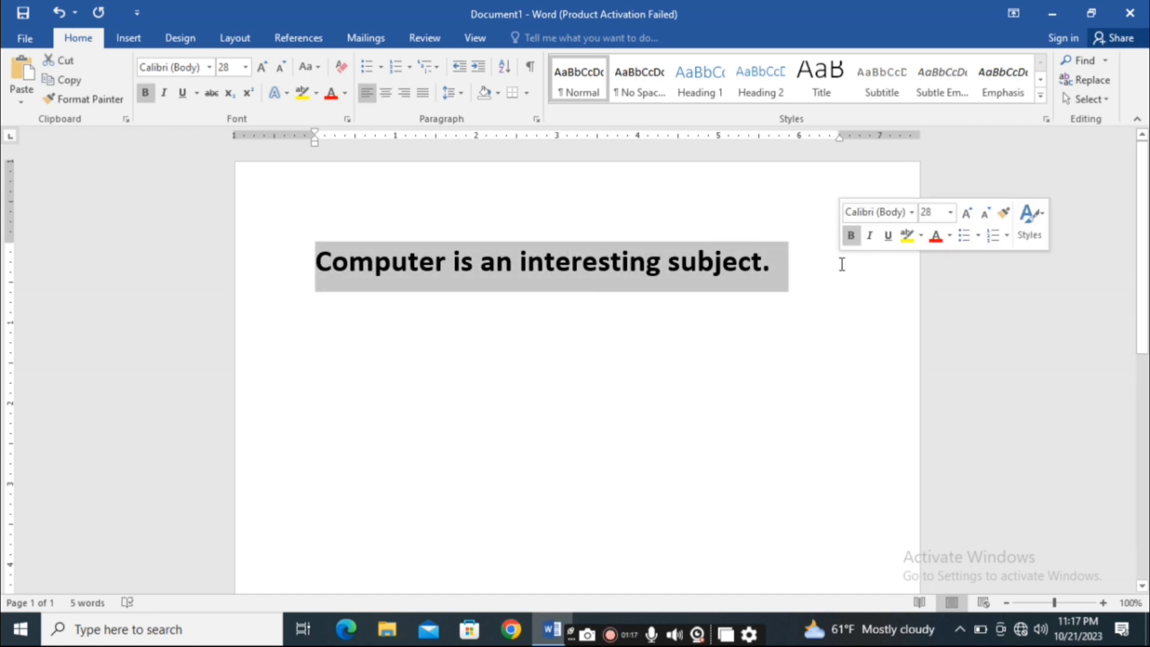
right_click(779, 265)
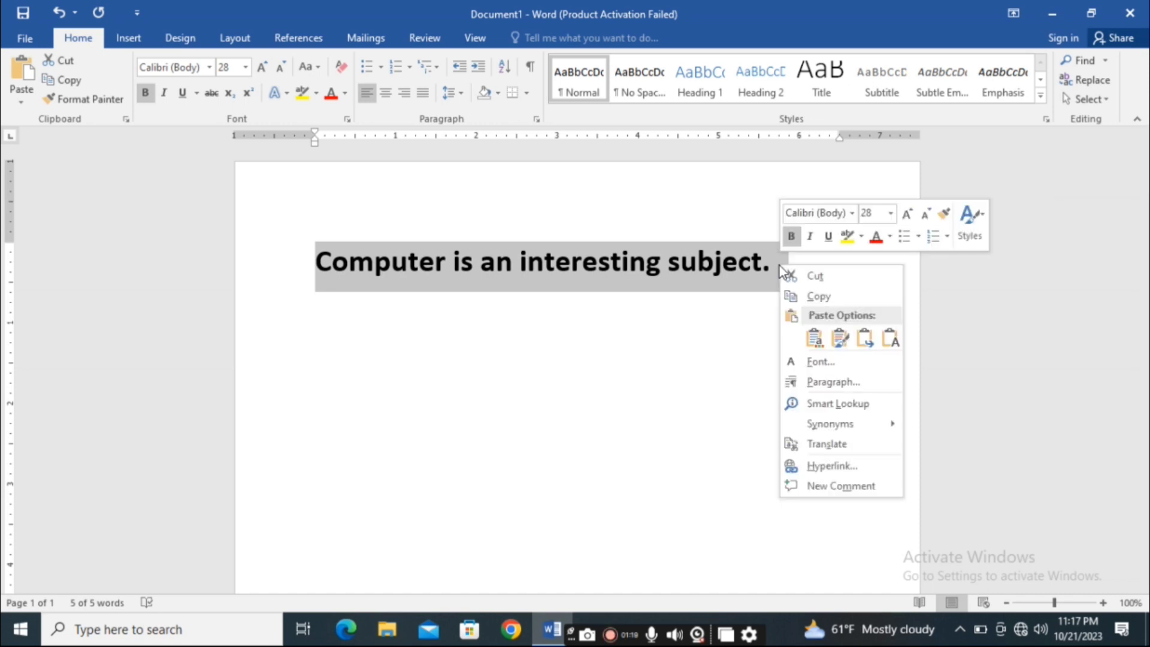
click(818, 296)
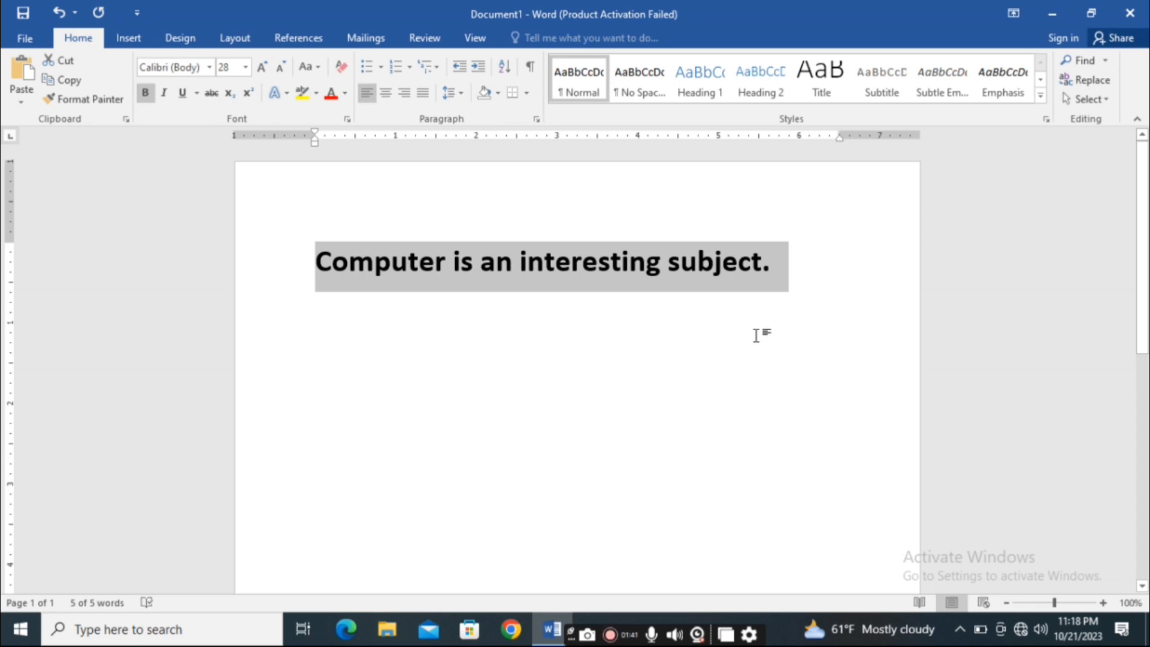
- Move five lines below the sentence and paste the copied text there with its source formatting kept
click(487, 499)
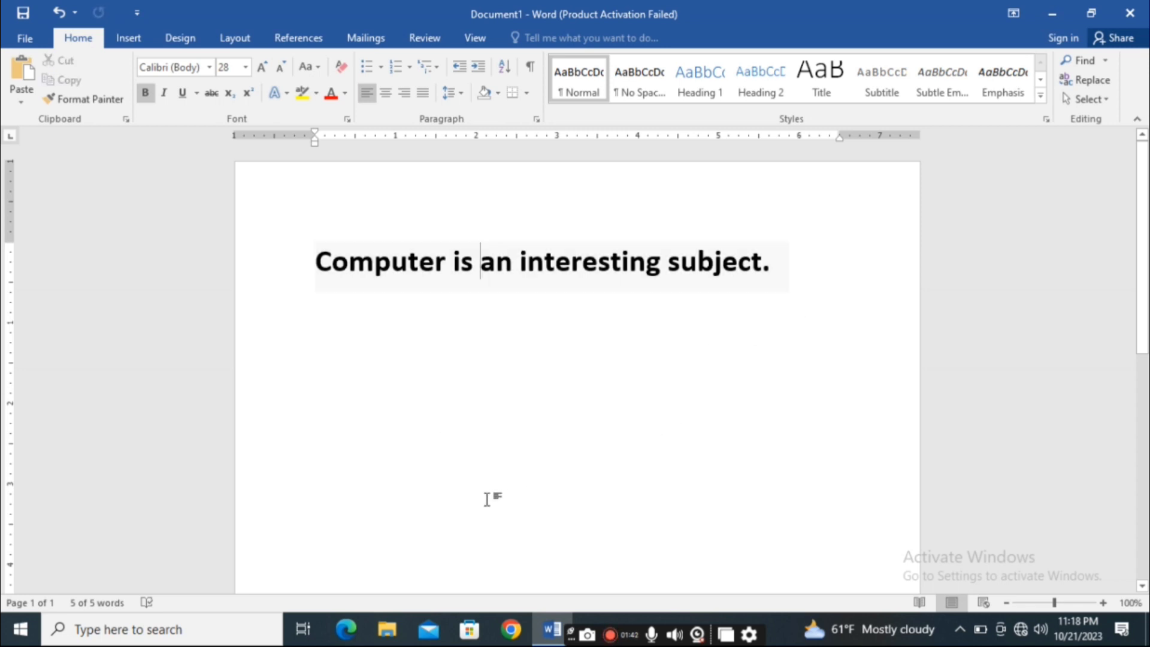
click(787, 269)
key(Return)
key(Return)
key(Return)
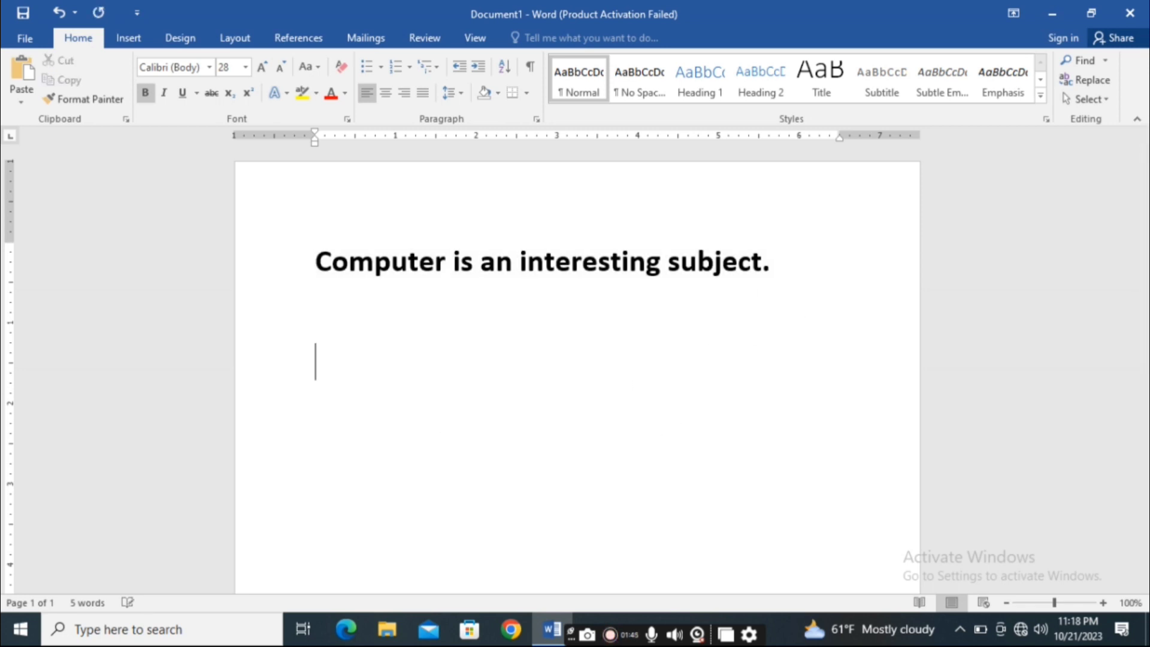
key(Return)
key(Return)
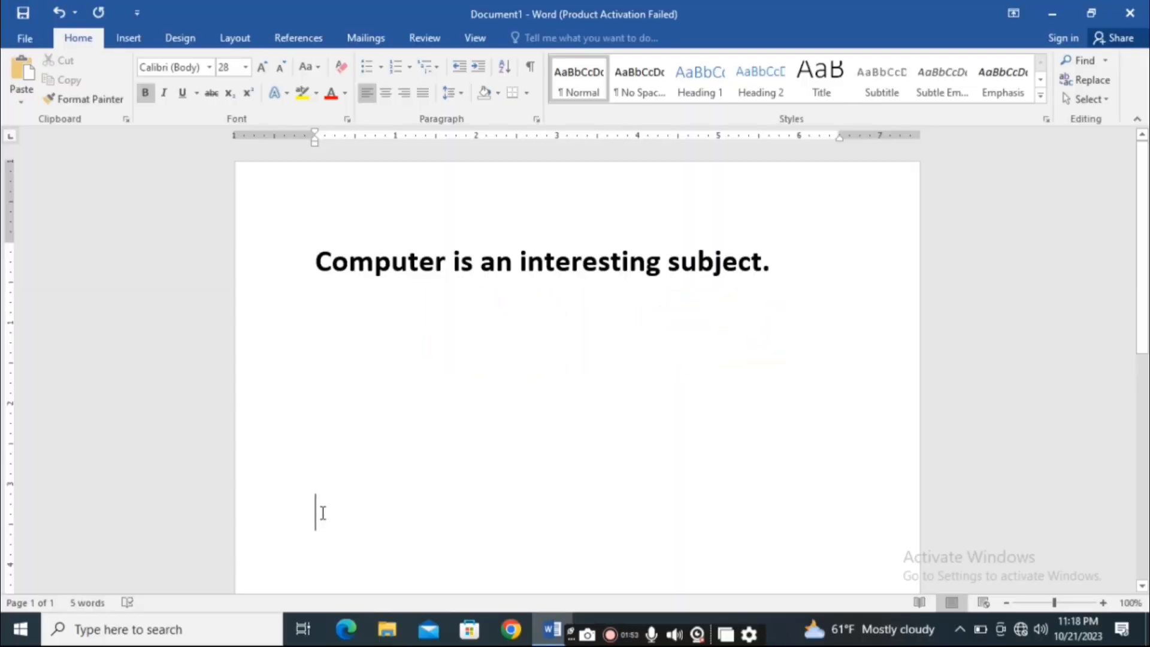
right_click(323, 514)
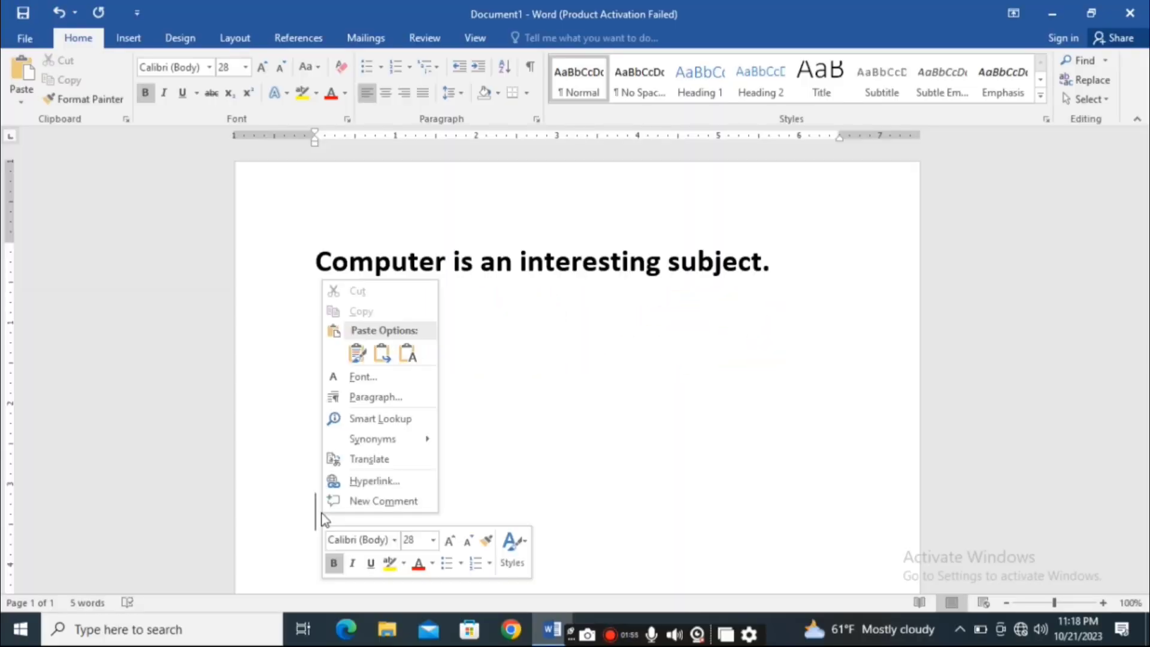
click(357, 353)
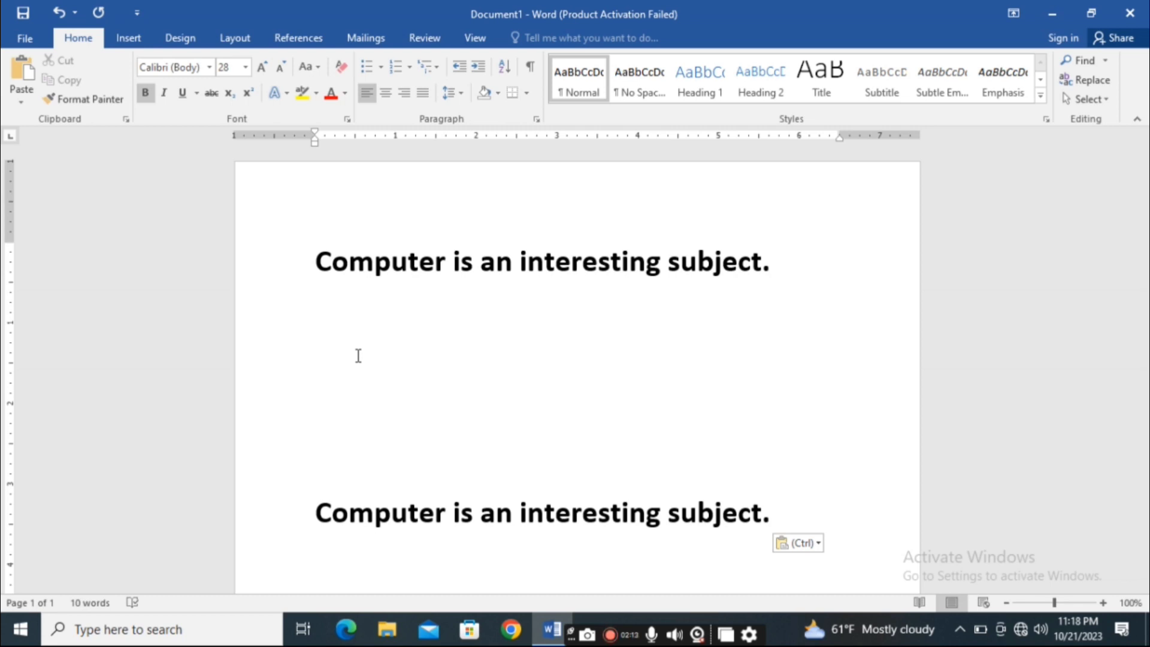
key(ctrl)
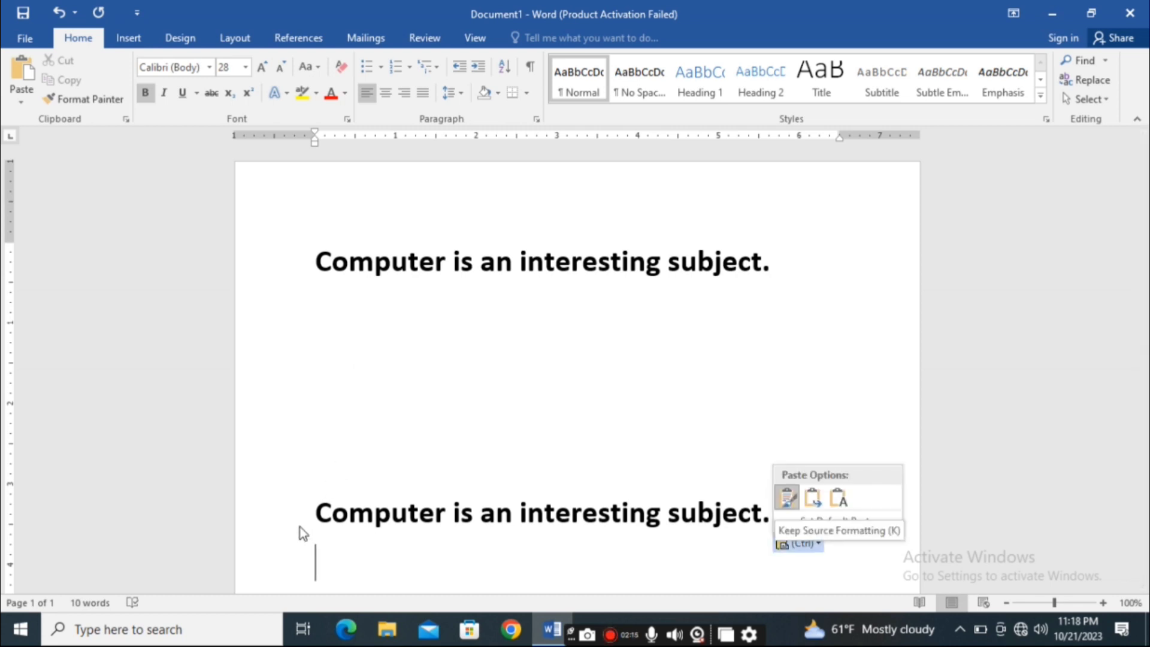
key(Escape)
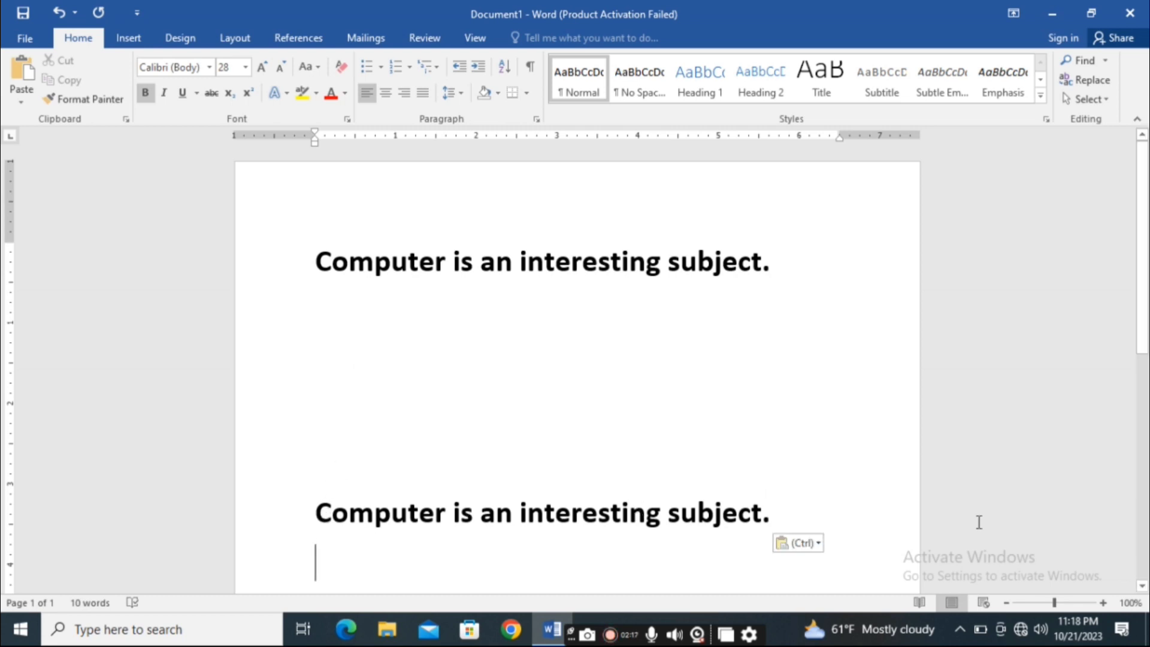
- Delete the pasted lower copy of the sentence and cut the original one from the first line
drag(777, 511, 257, 508)
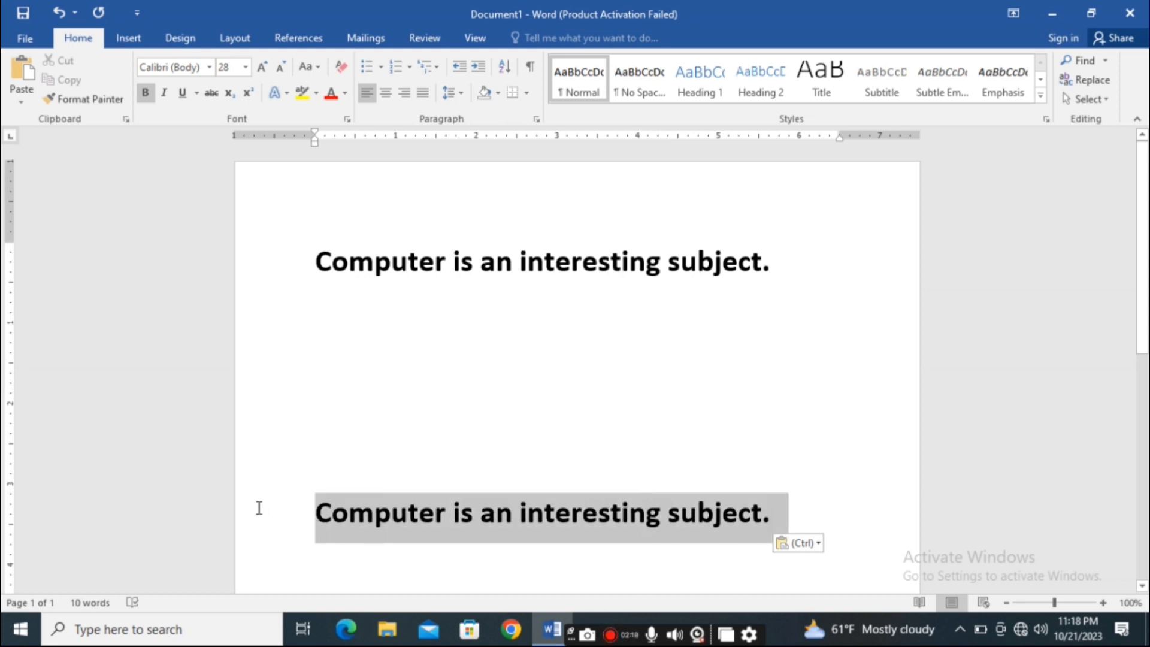
key(Delete)
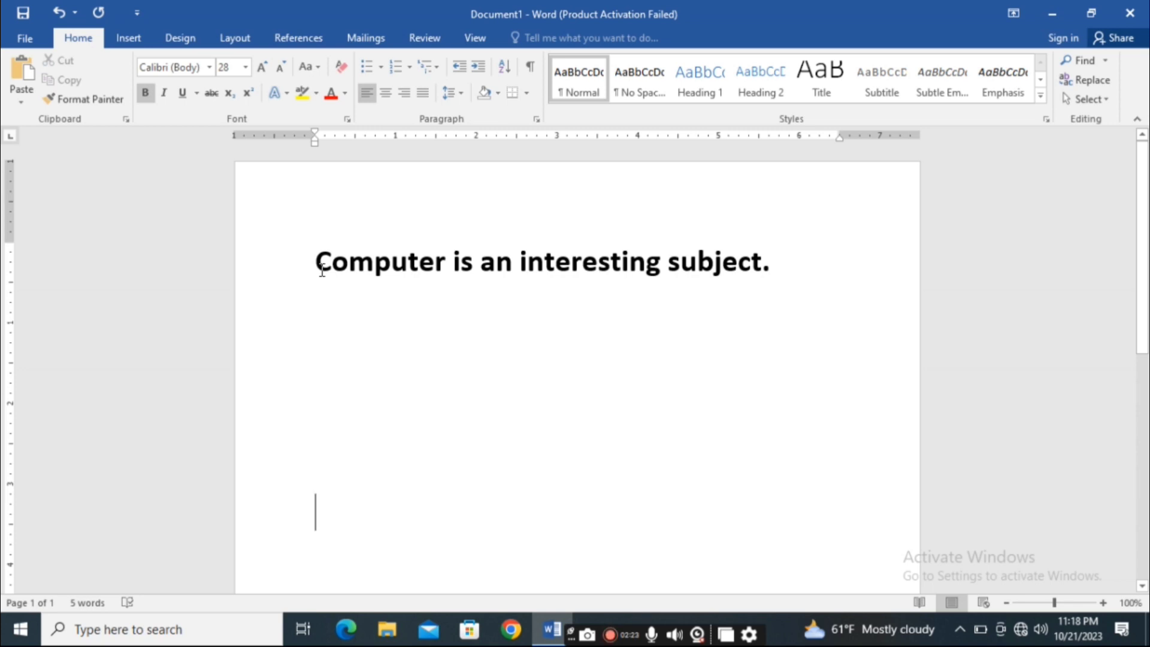
drag(322, 270, 845, 272)
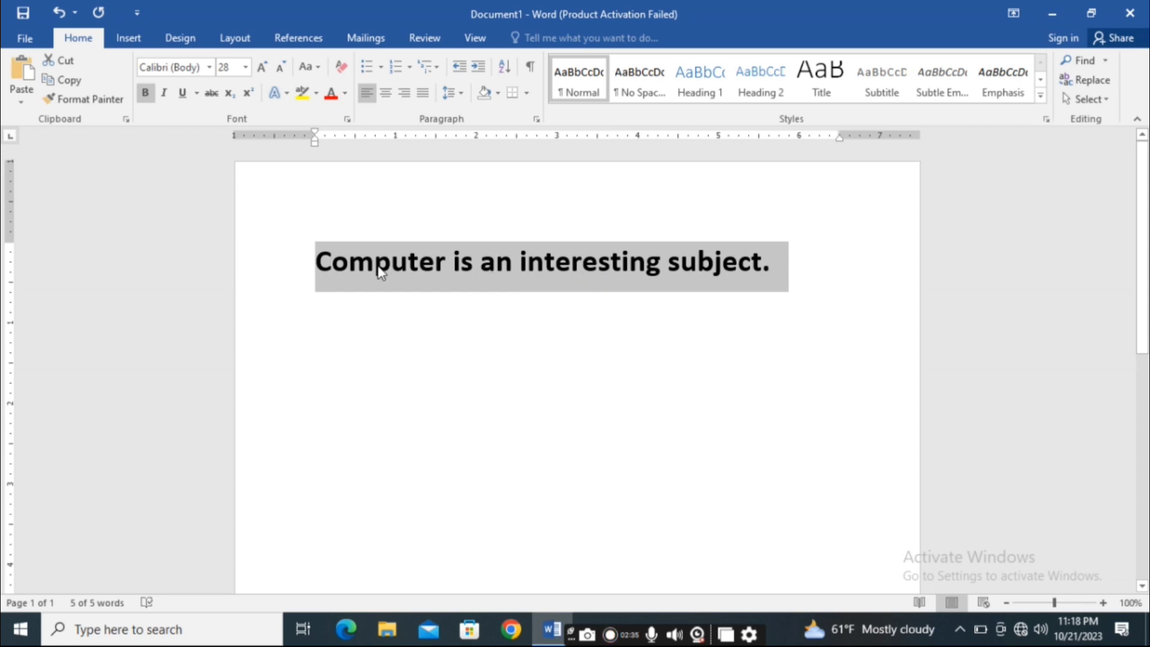
right_click(671, 280)
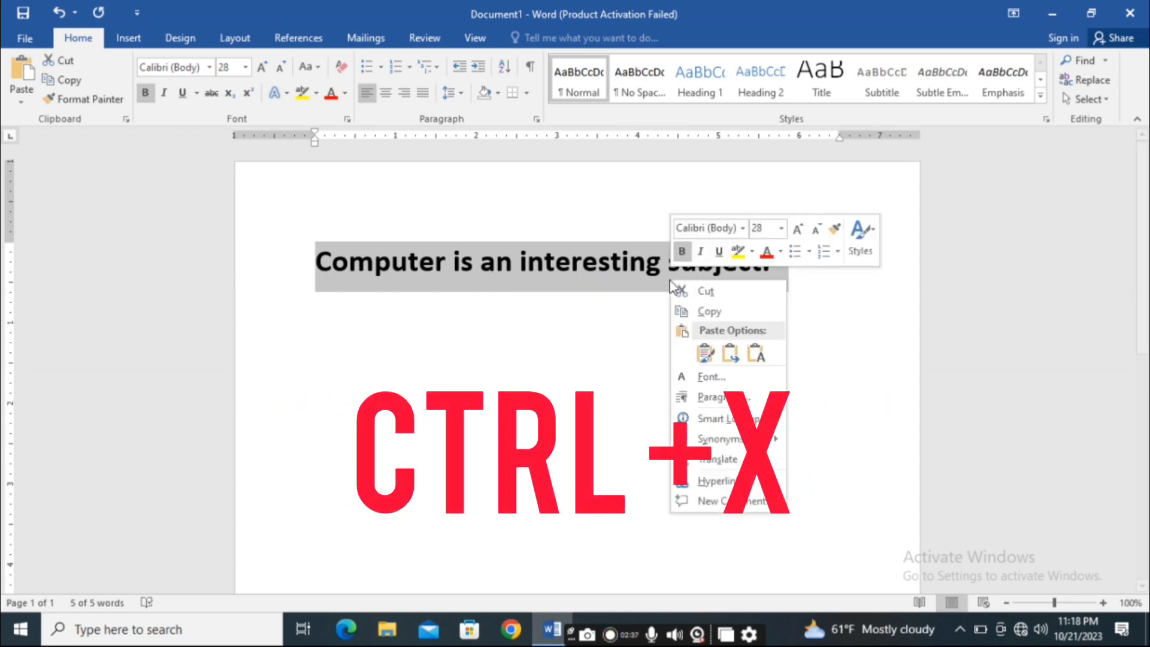
click(710, 292)
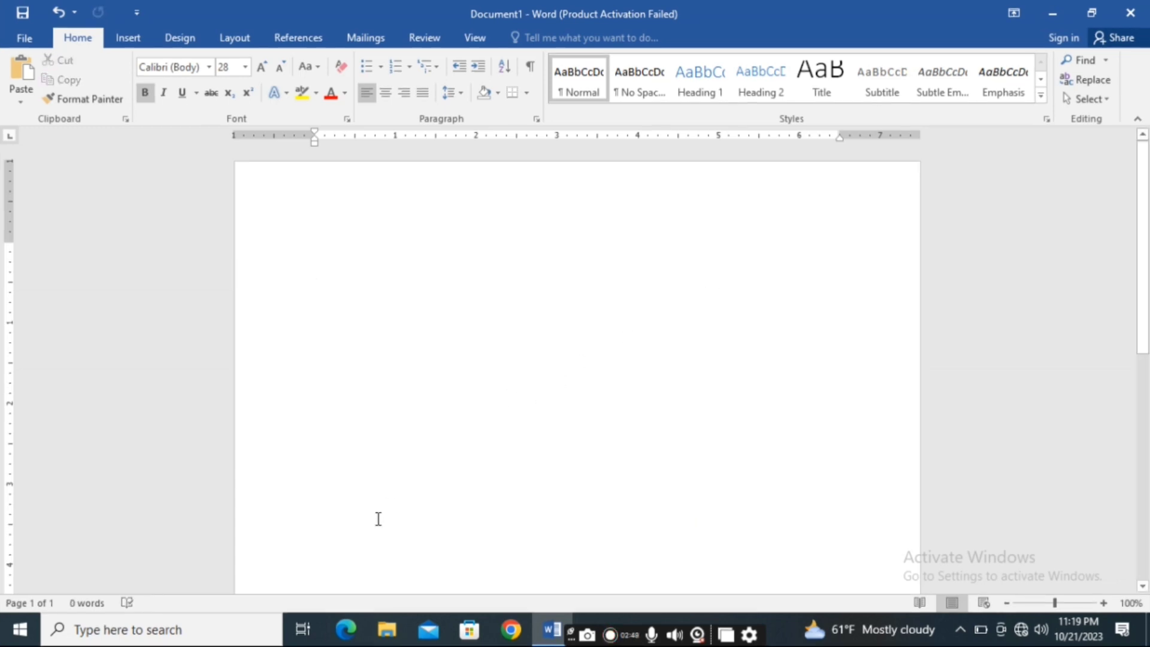
- Add blank lines and paste the cut sentence lower on the page
key(Return)
key(Return)
key(Return)
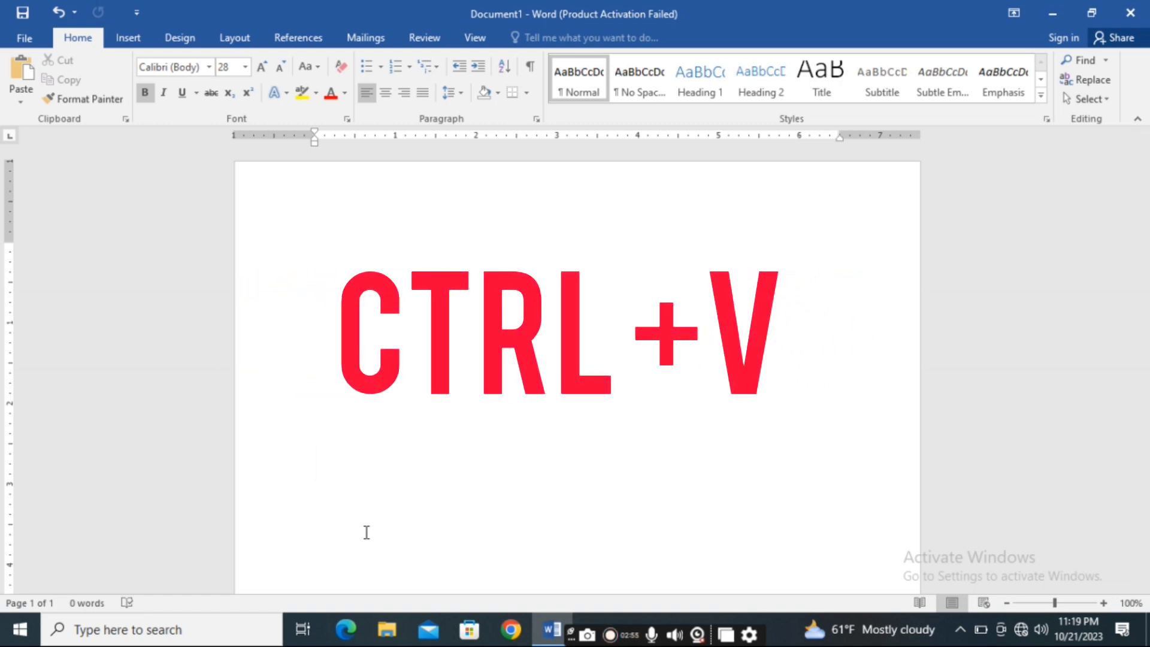
key(ctrl+v)
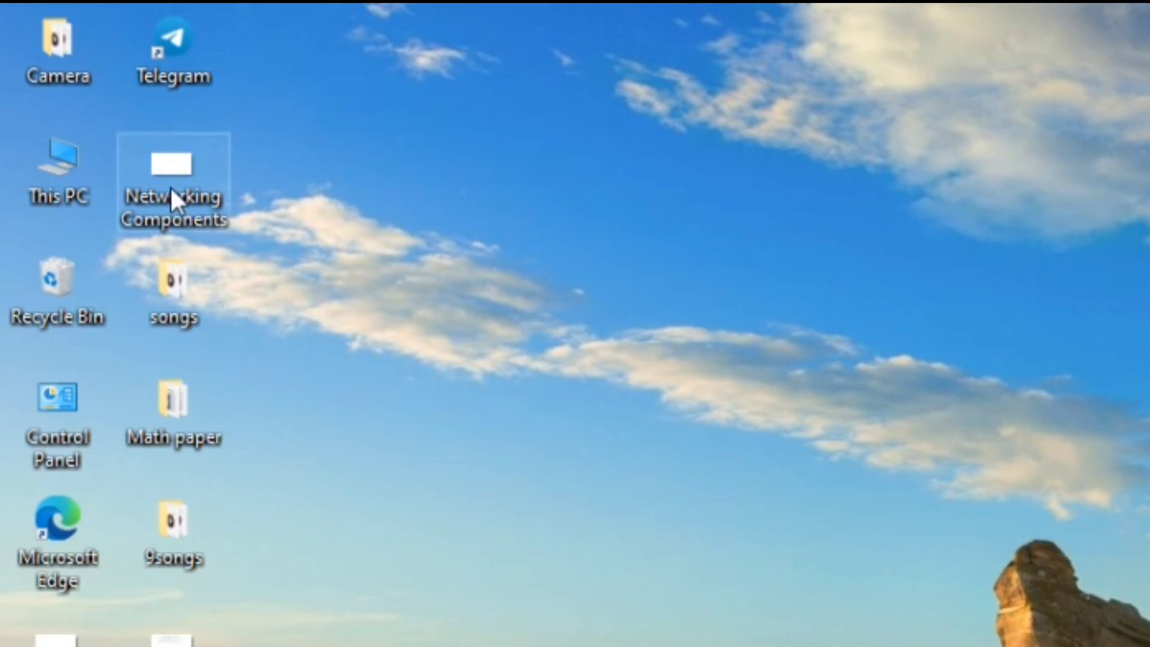
- Copy the Networking Components file from the desktop and open File Explorer
right_click(195, 192)
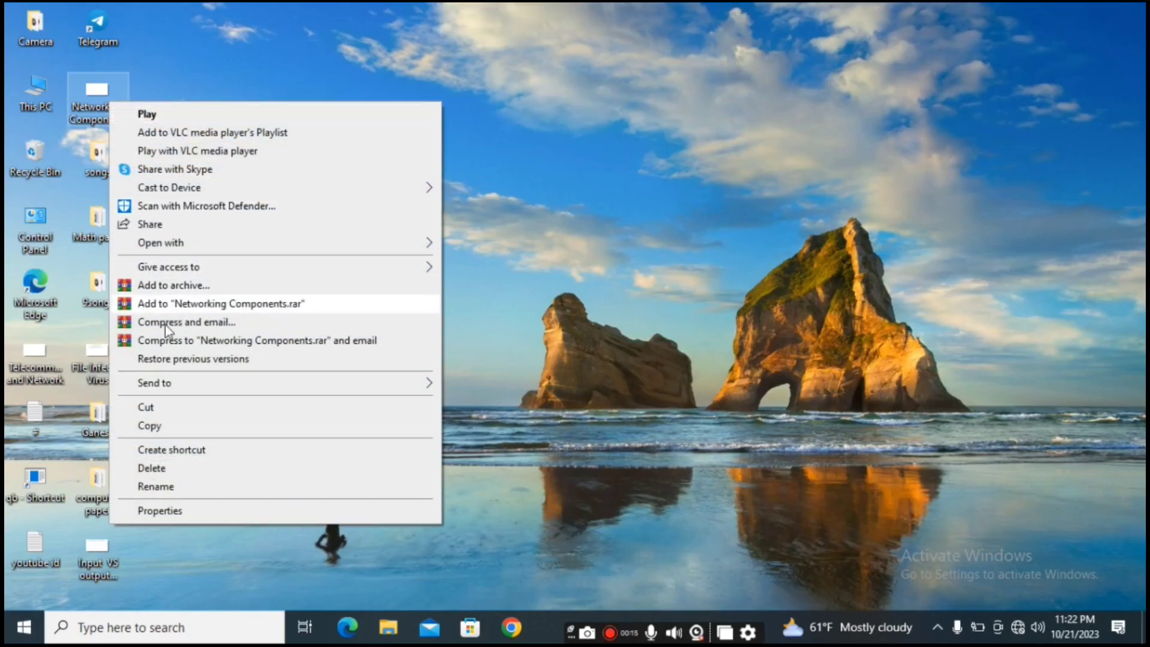
click(161, 423)
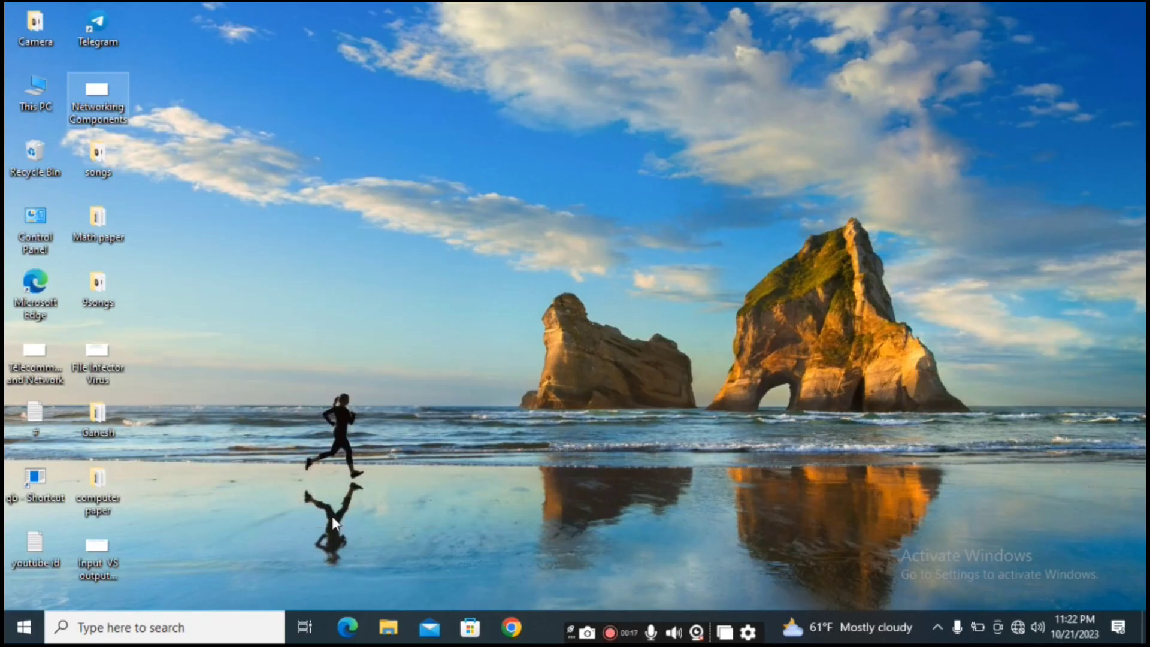
click(387, 627)
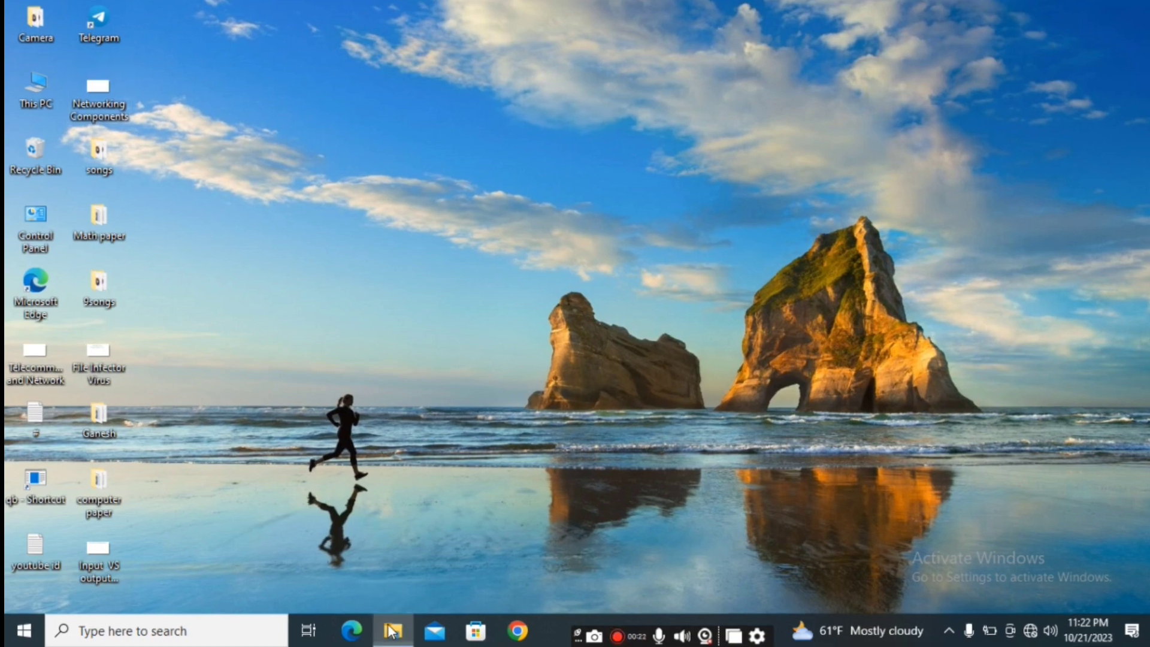
click(387, 627)
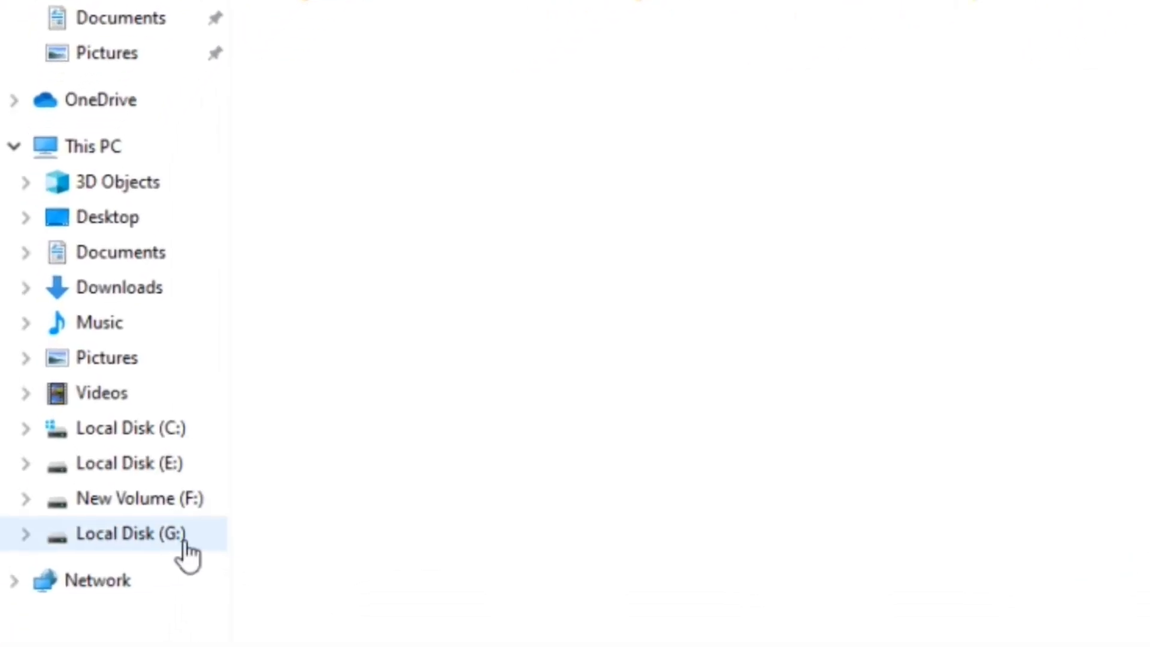
- Paste the copied file into the My Youtube folder on Local Disk (G:)
click(164, 519)
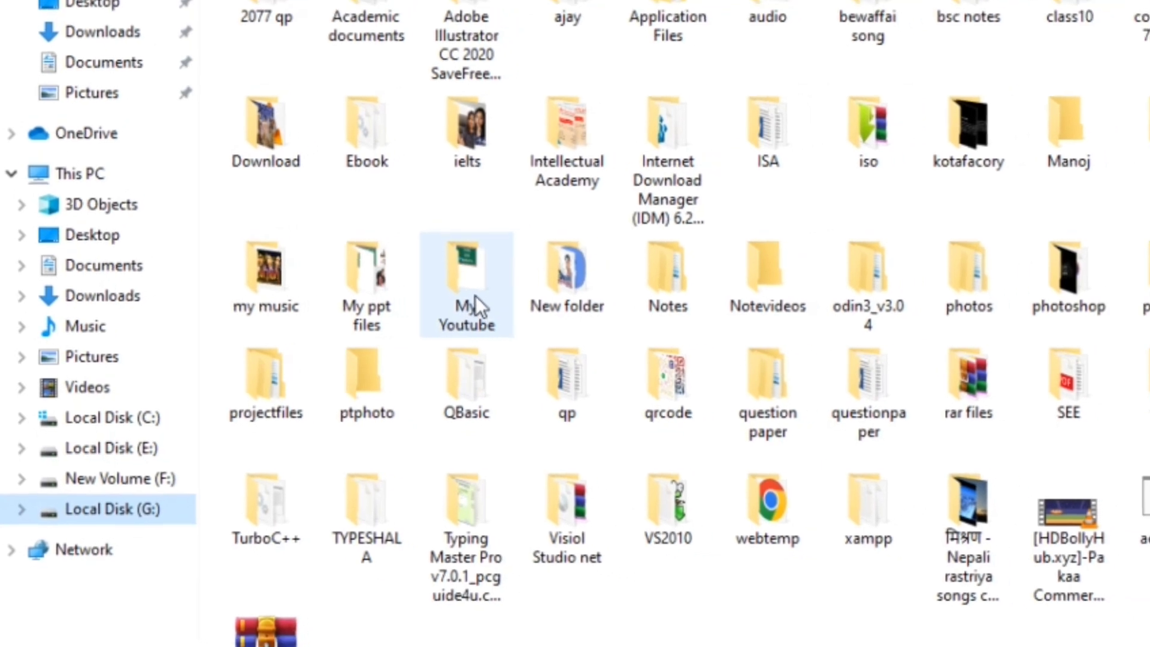
double_click(489, 299)
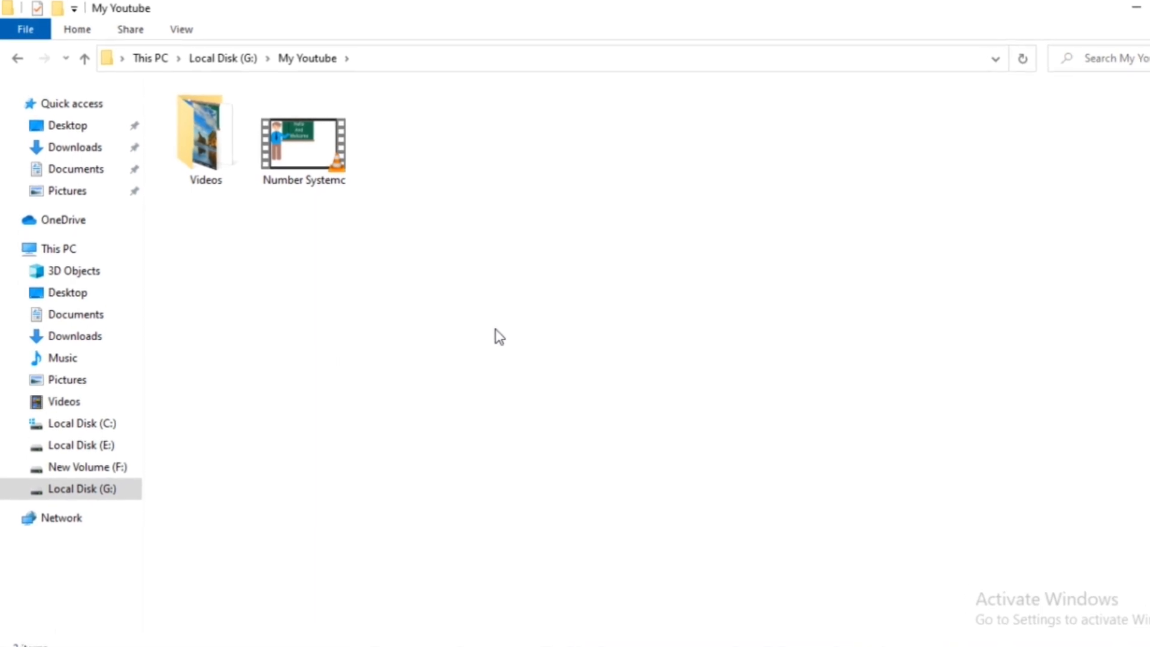
right_click(517, 343)
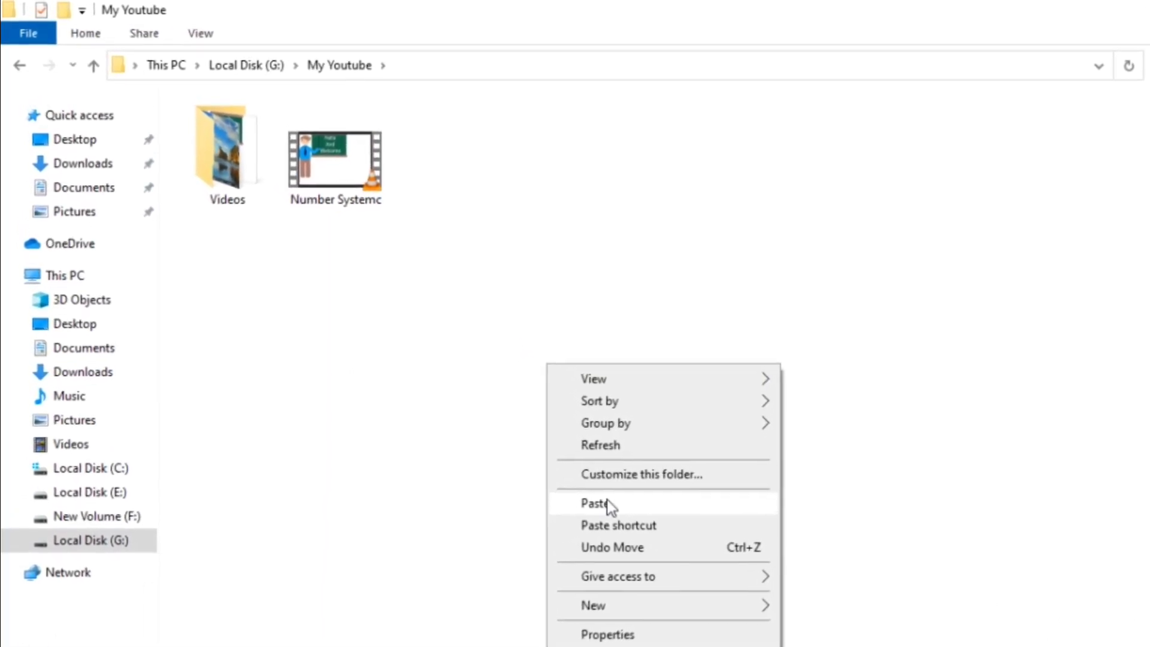
click(602, 498)
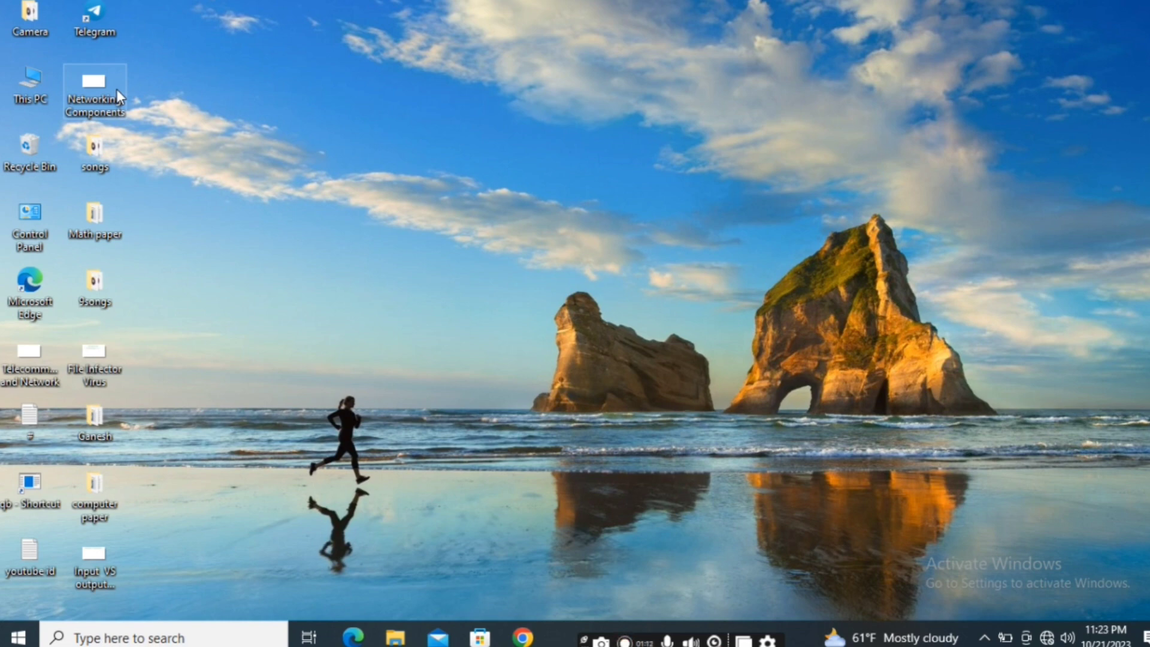
- Cut the Networking Components file from the desktop, paste it into Local Disk (E:), and return to the desktop
right_click(98, 82)
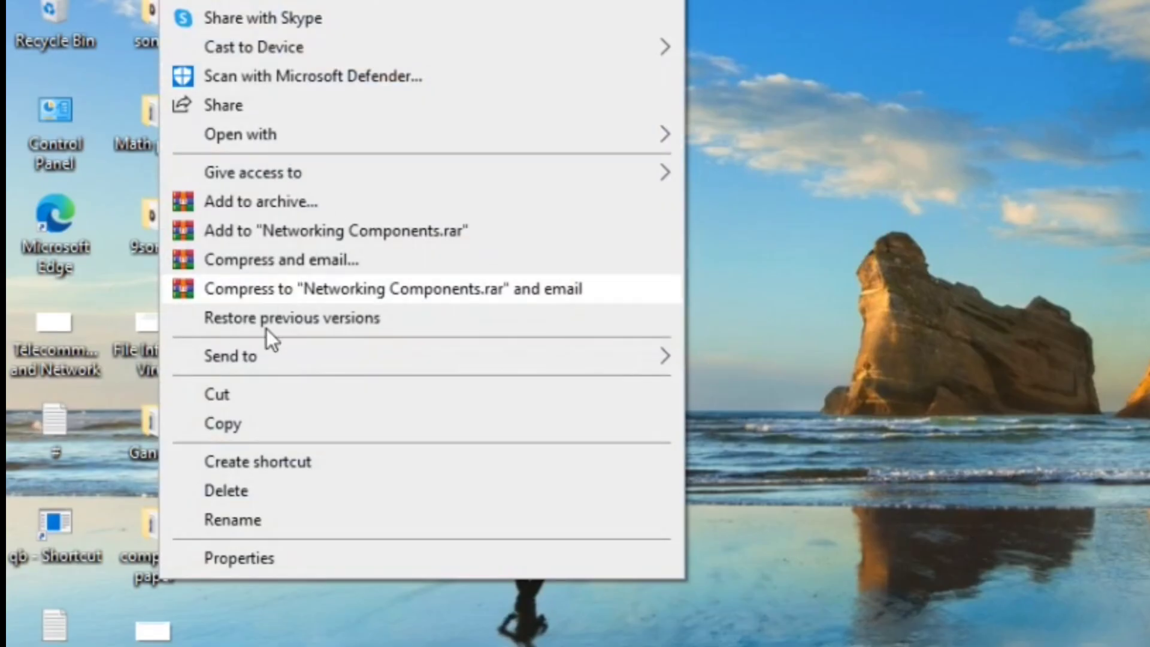
click(247, 390)
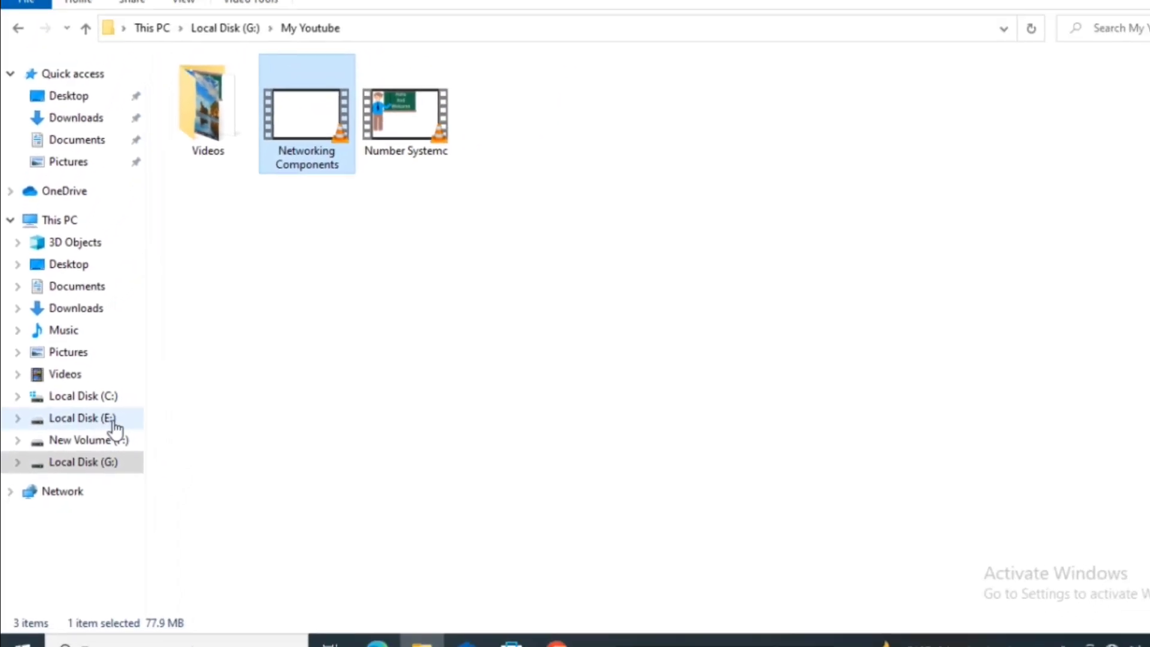
click(113, 422)
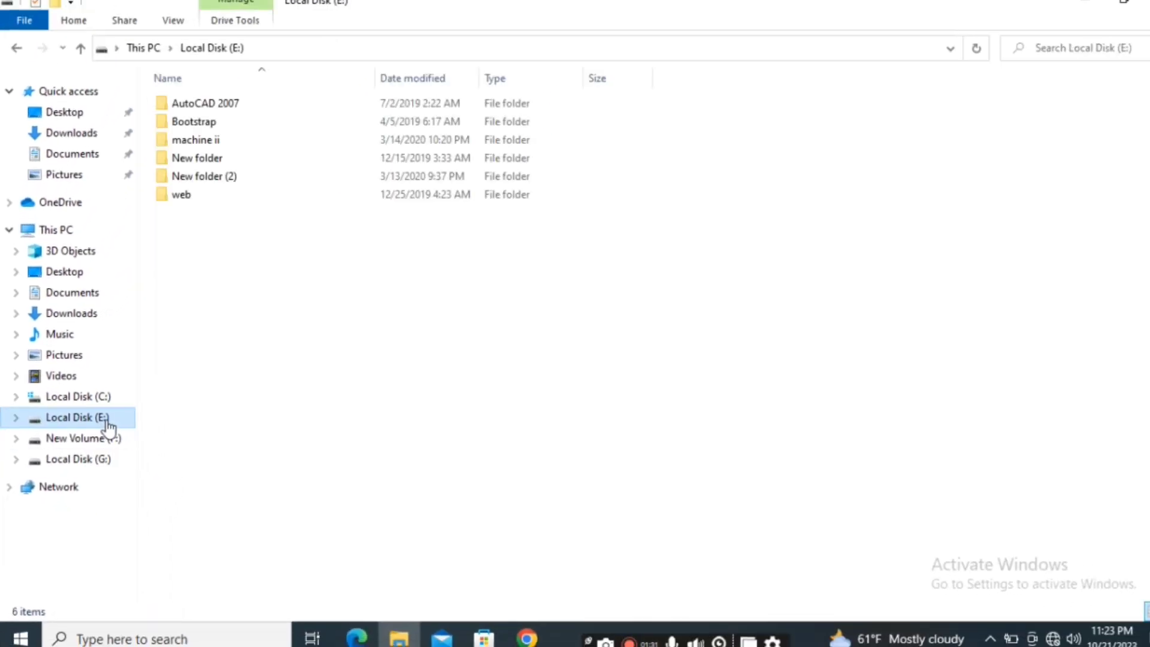
right_click(377, 355)
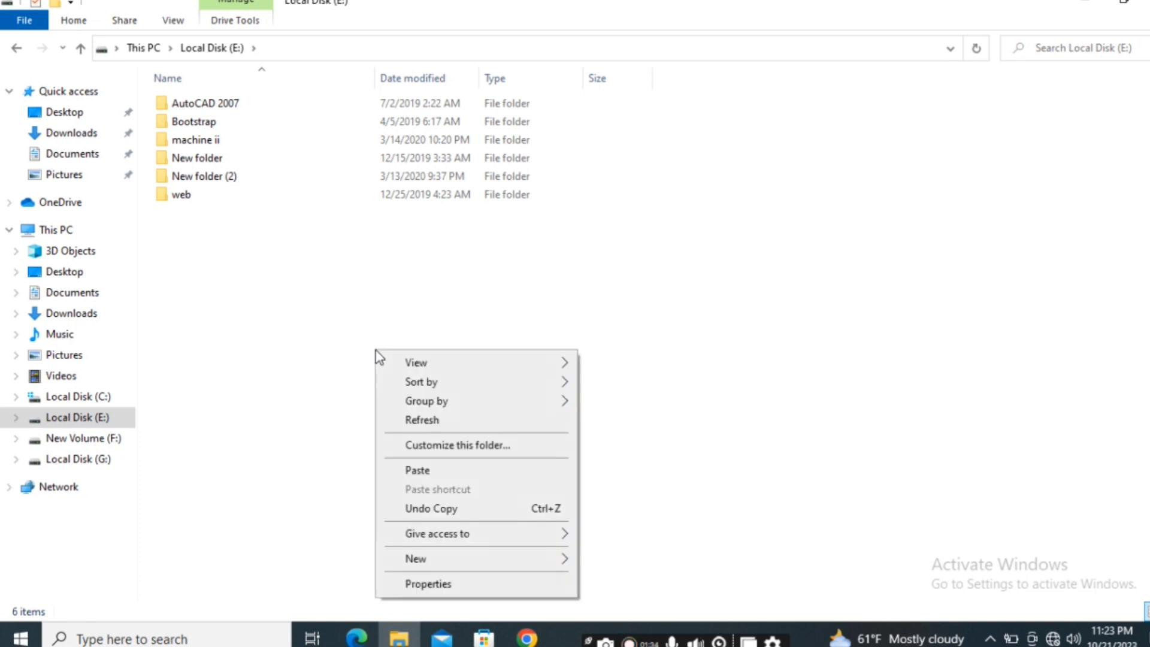
click(454, 471)
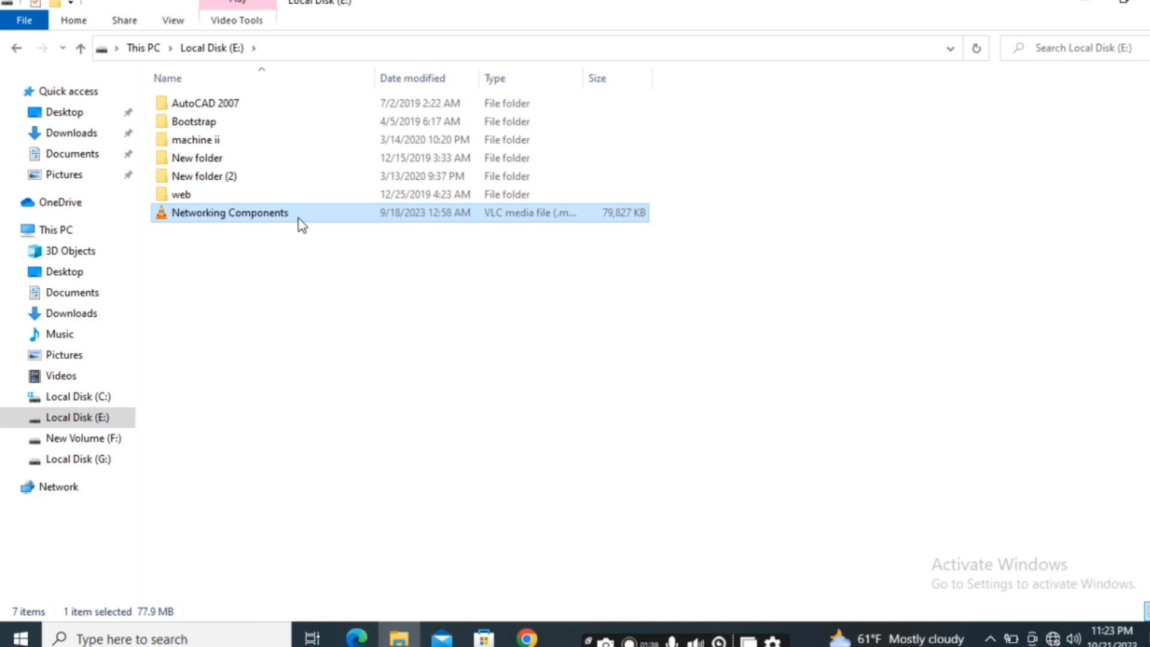
click(1078, 4)
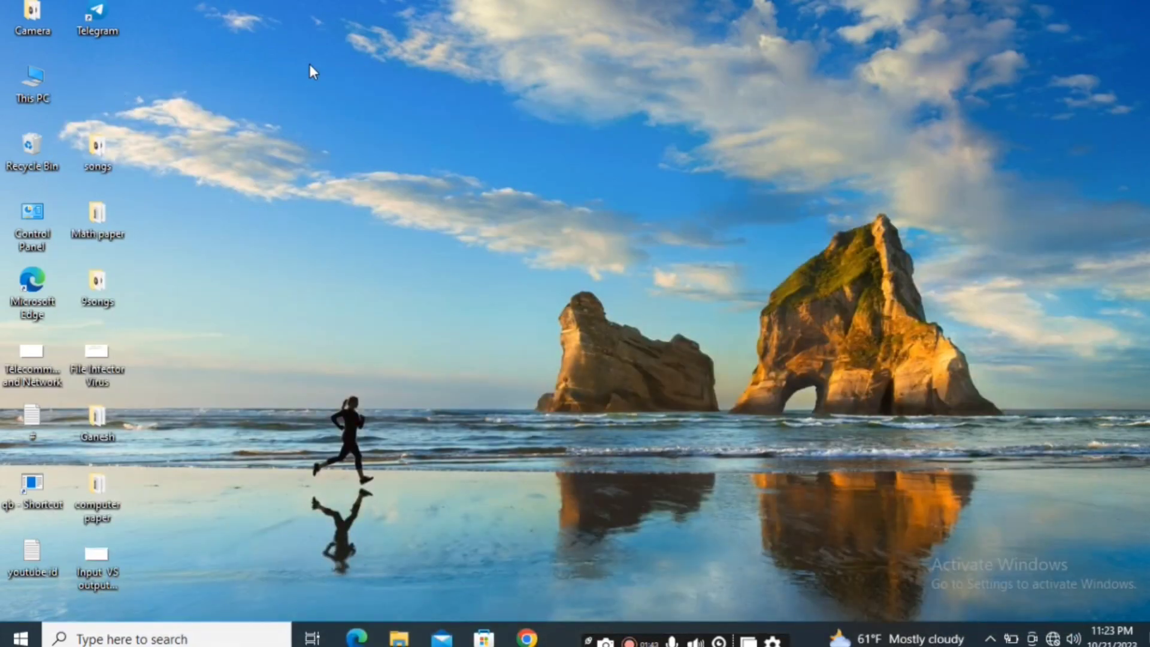